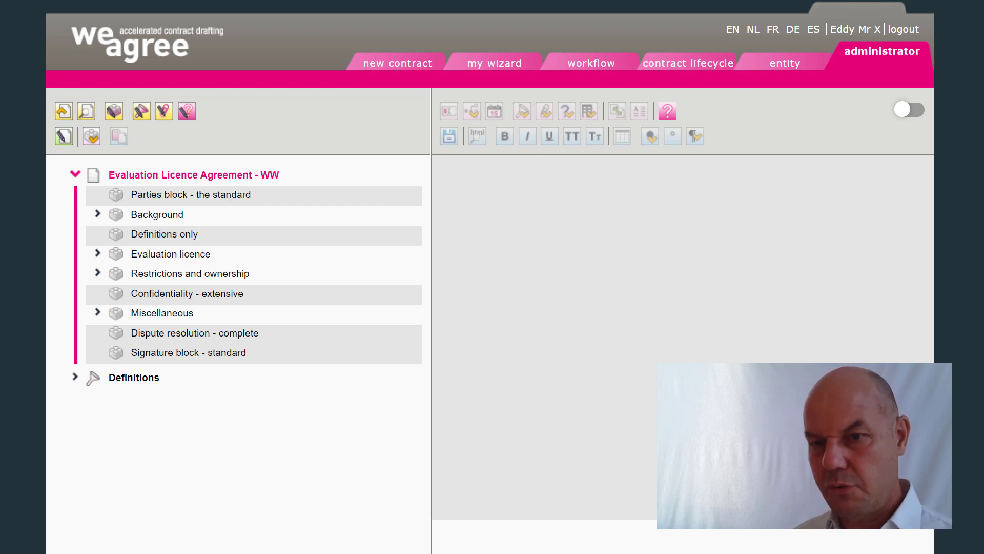
Open the Define Licensed Software clause under Background and locate its underlined Annex 1 reference.
click(97, 215)
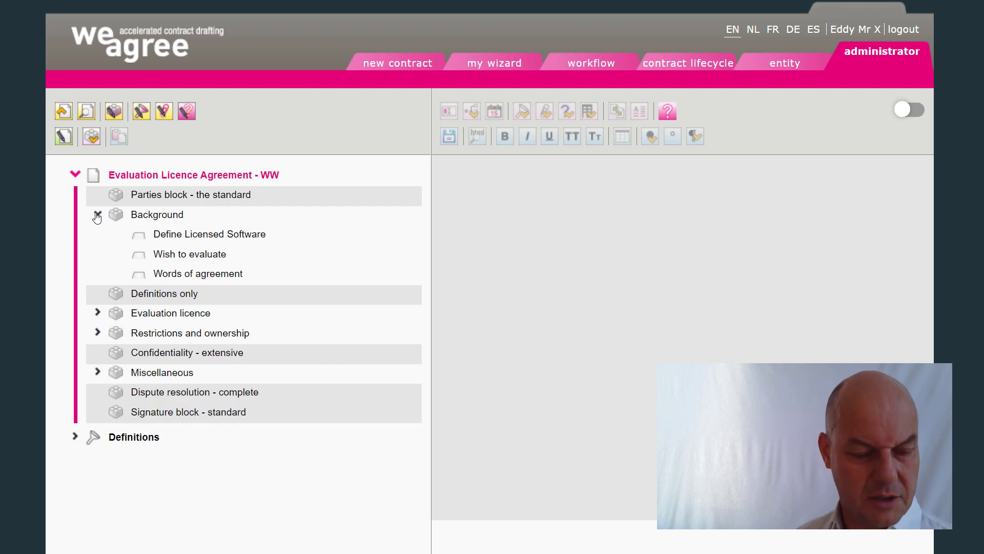
click(182, 243)
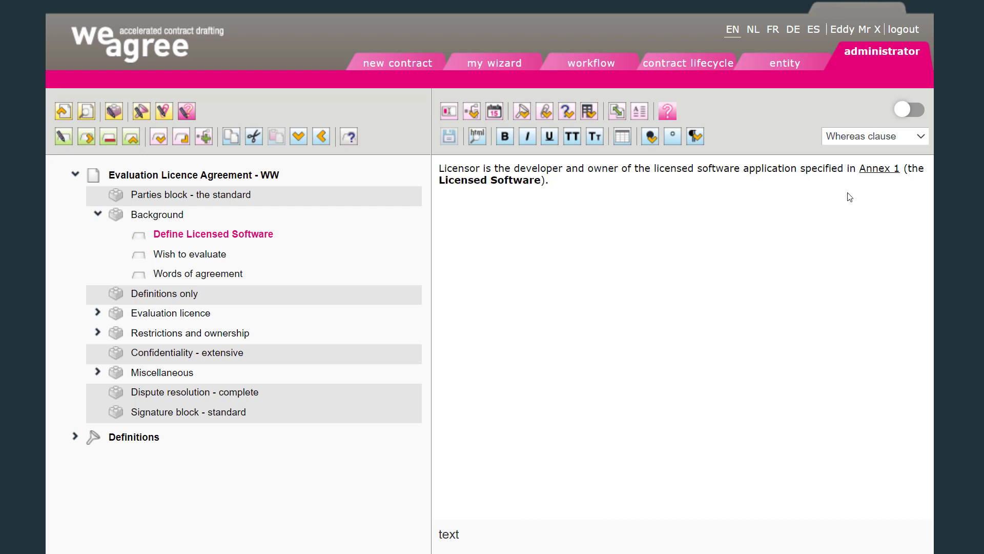
drag(863, 169, 900, 172)
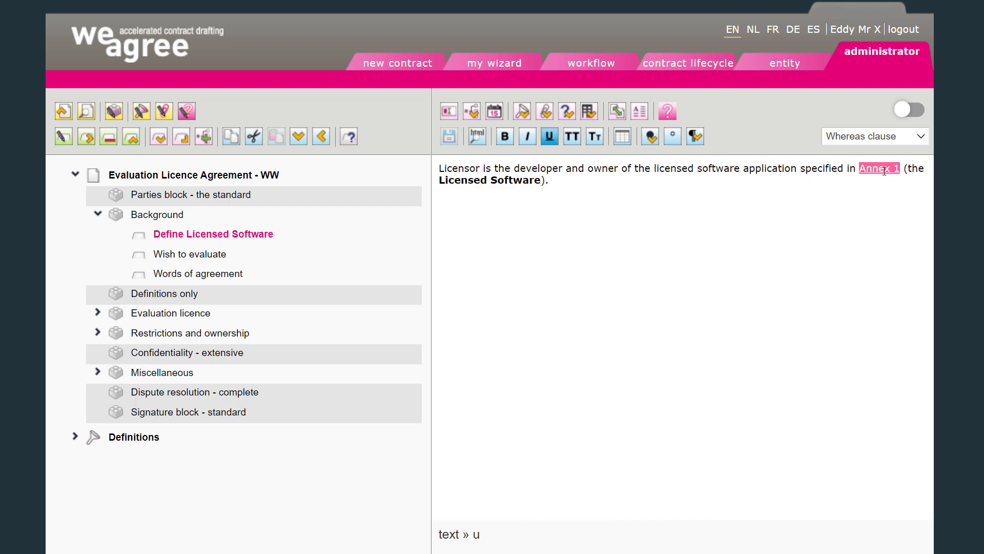
click(877, 171)
click(862, 169)
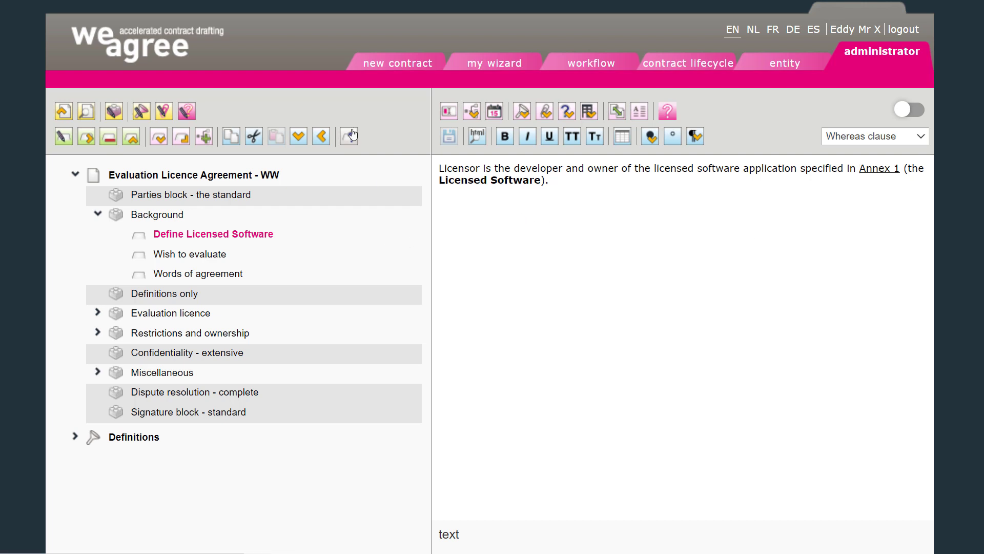
Look through the library of existing schedules and annexes.
click(164, 116)
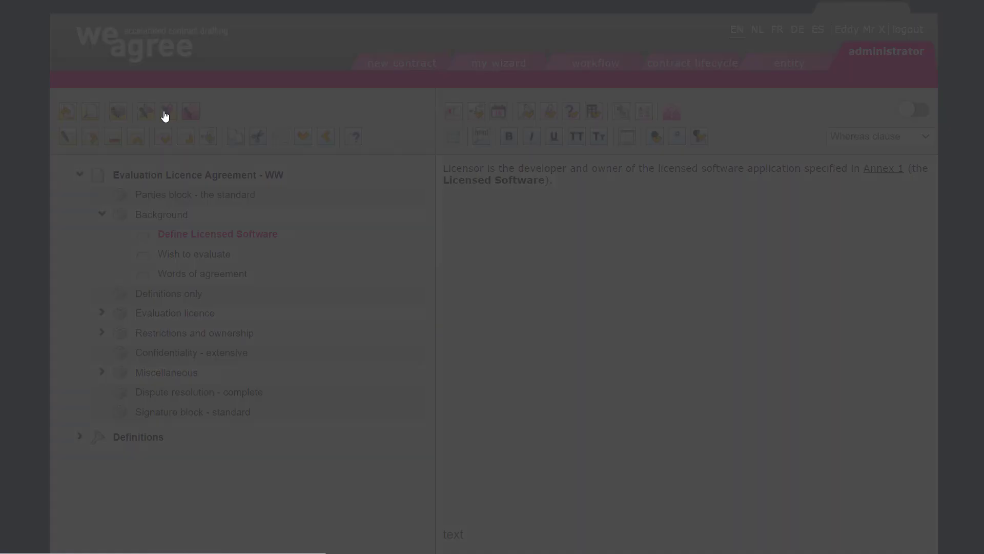
scroll(416, 259, down, 5)
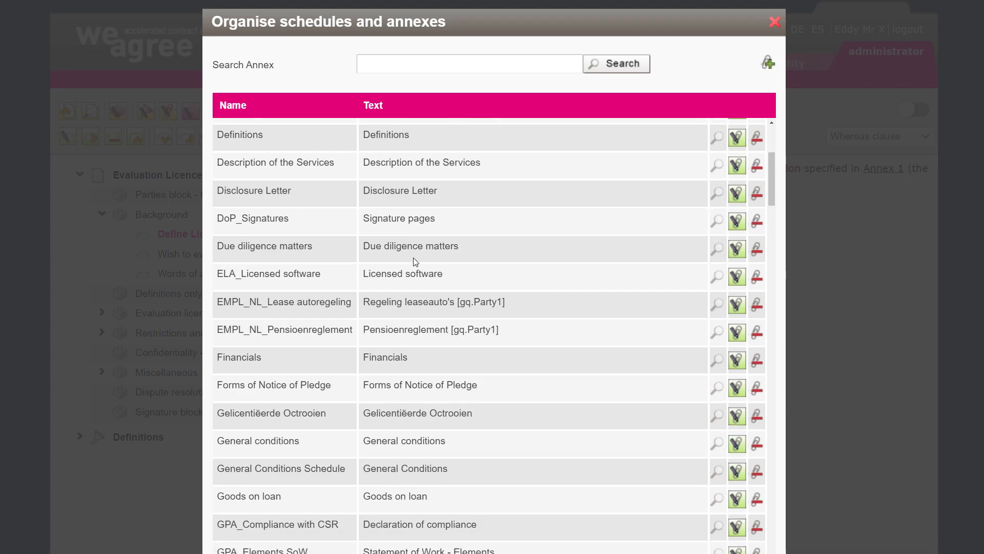
scroll(320, 292, up, 5)
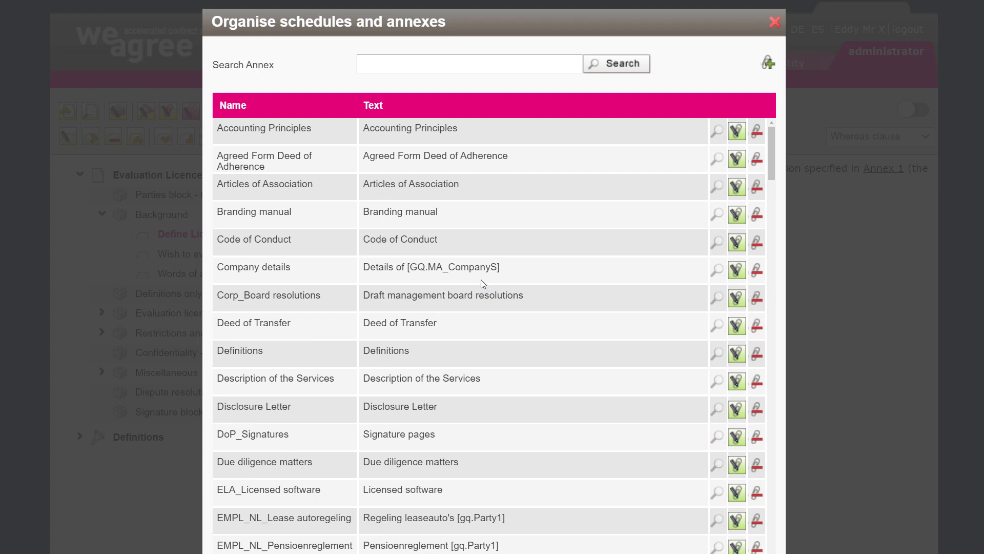
scroll(484, 287, down, 2)
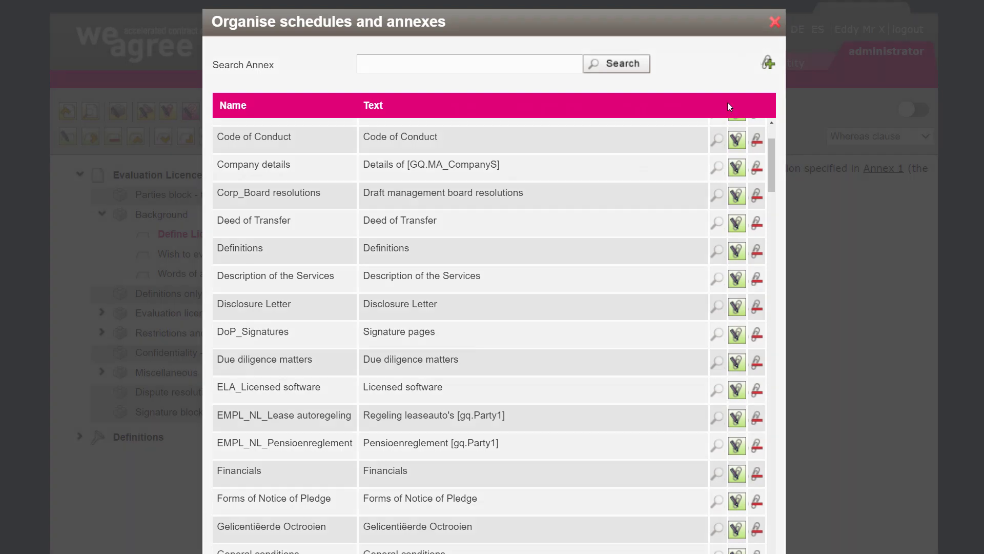
key(Escape)
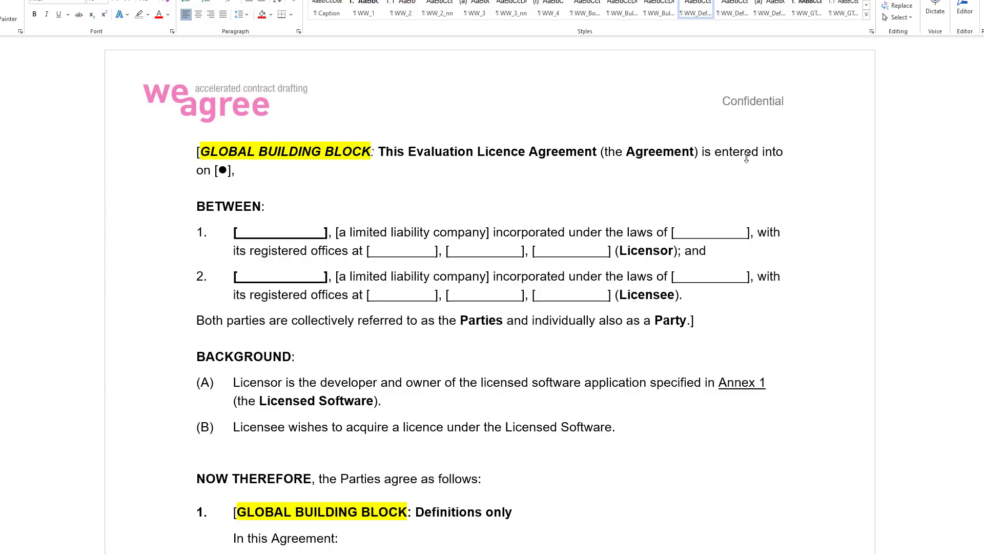
Locate the Annex 1 reference in recital (A) of the Word version of the agreement.
scroll(334, 291, down, 3)
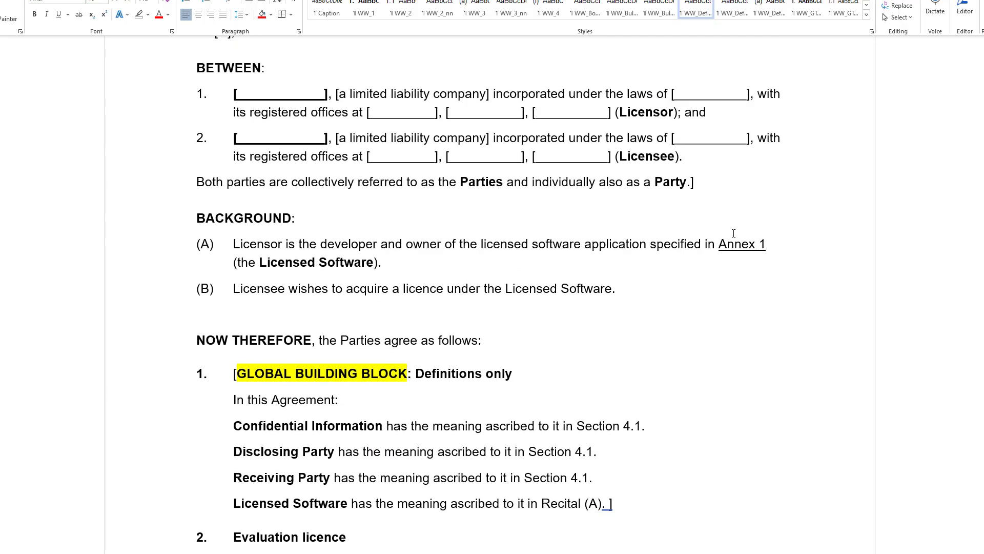
click(721, 244)
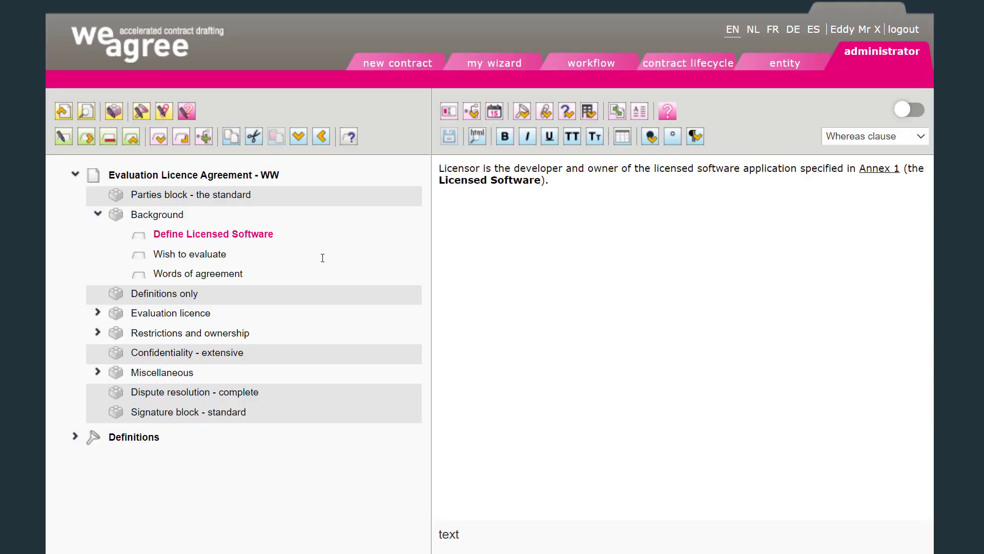
Open the ELA_Licensed software annex for editing and select its Place Holder clause.
click(164, 113)
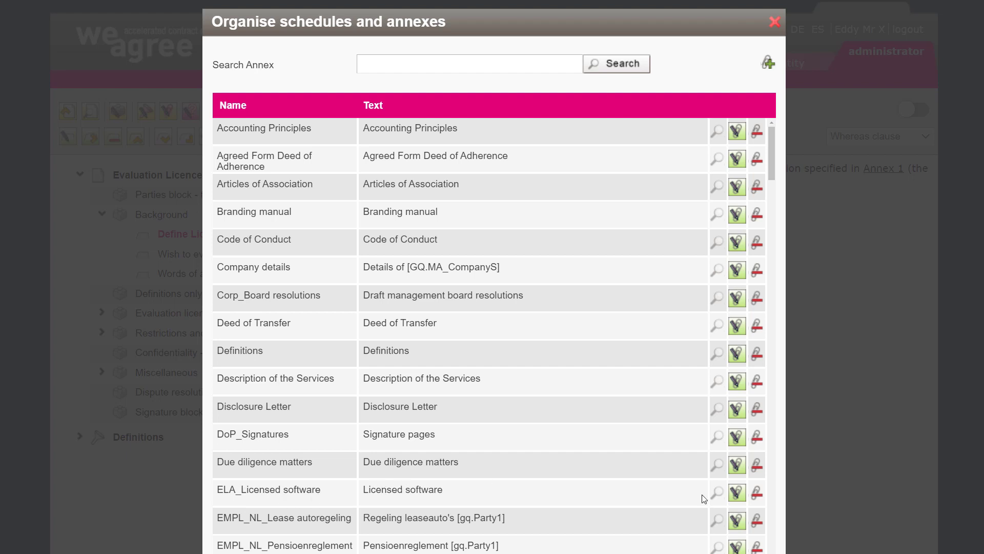
click(736, 496)
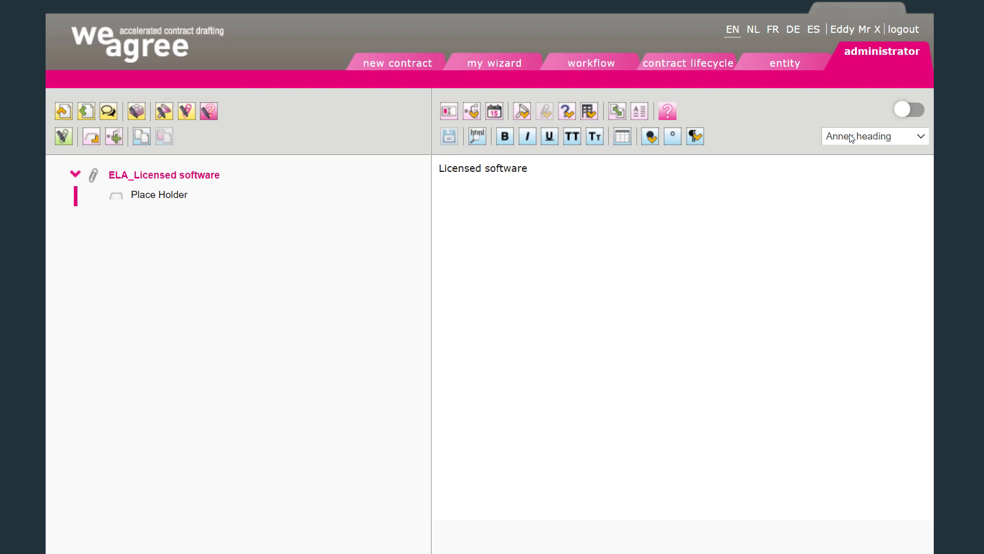
click(167, 195)
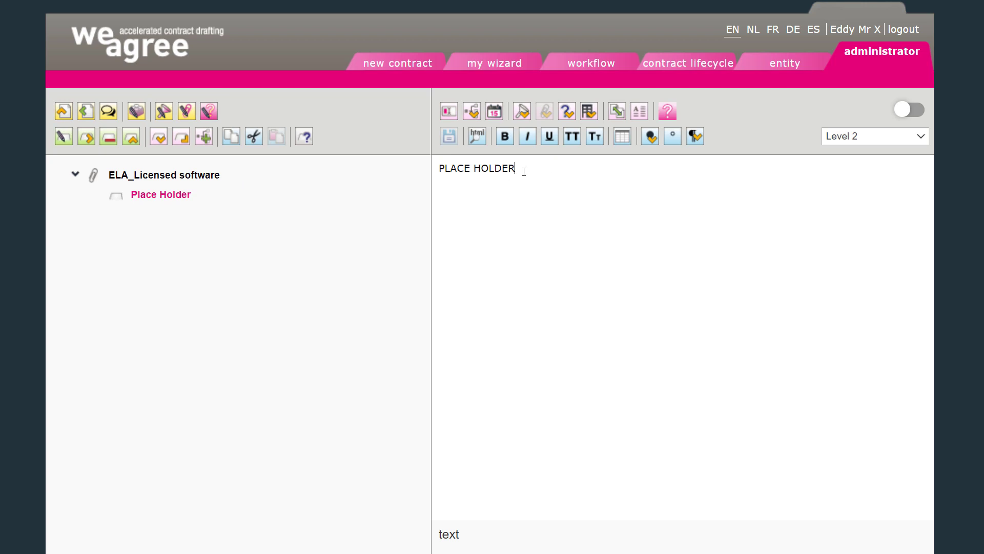
Replace the placeholder text with "[Insert a description of the Licensed Software here]" and italicise the words inside the brackets.
drag(524, 172, 378, 170)
key(Delete)
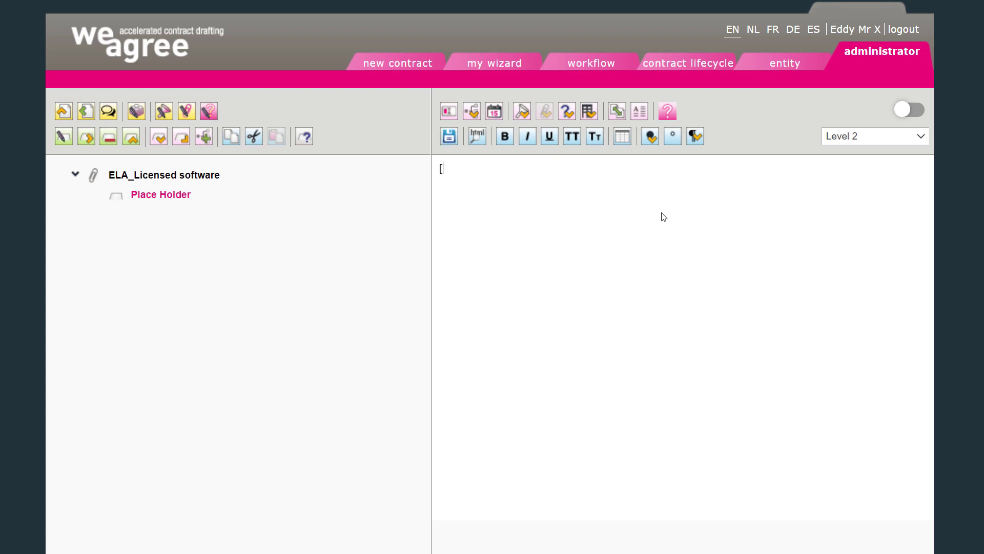
text([Insert a description of the )
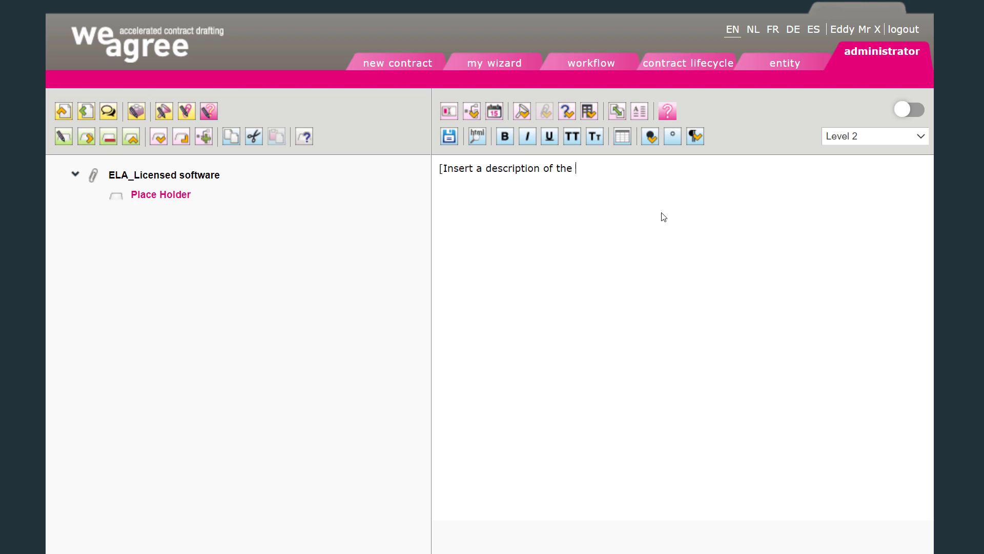
text(Licensed Software here])
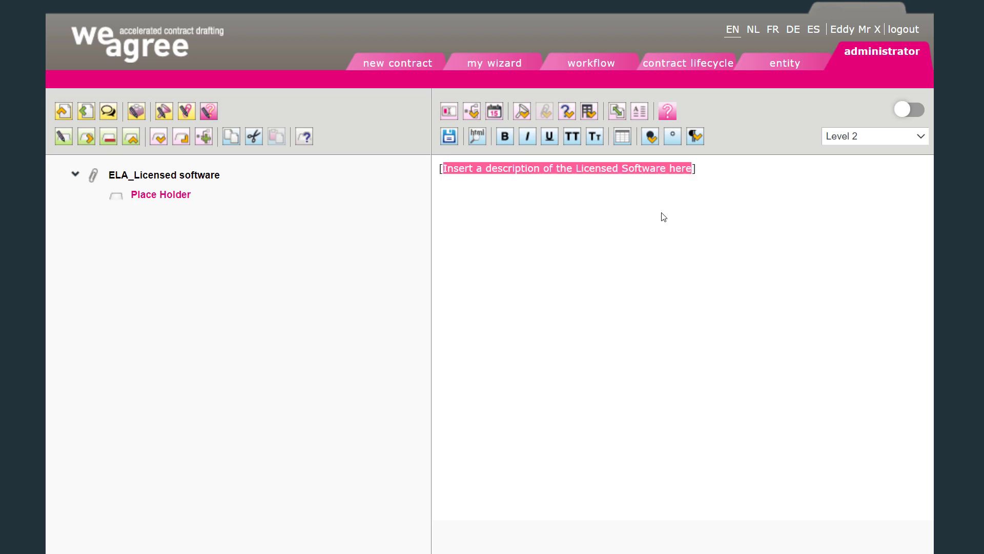
key(ctrl+i)
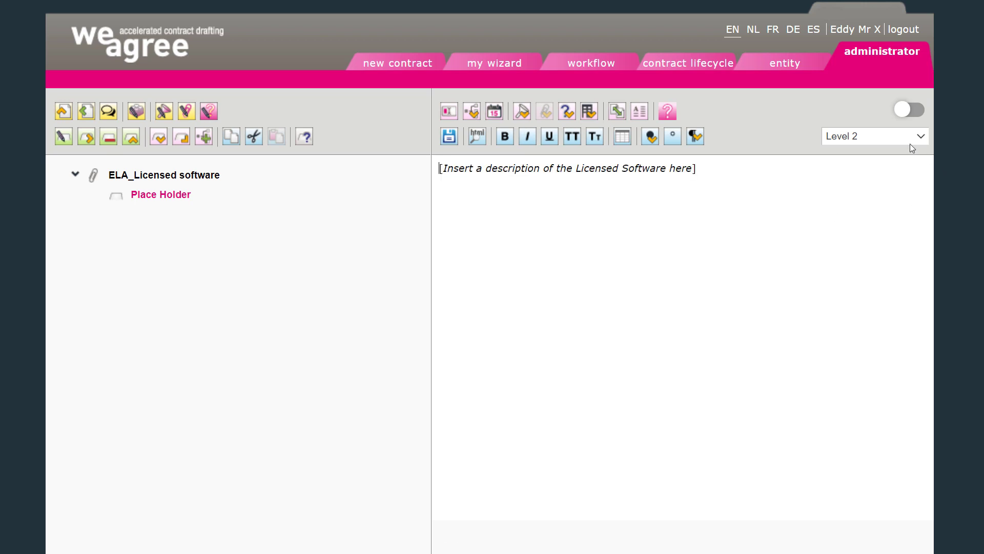
Set the Place Holder clause's style to "Body text - with space after" and save it.
click(854, 138)
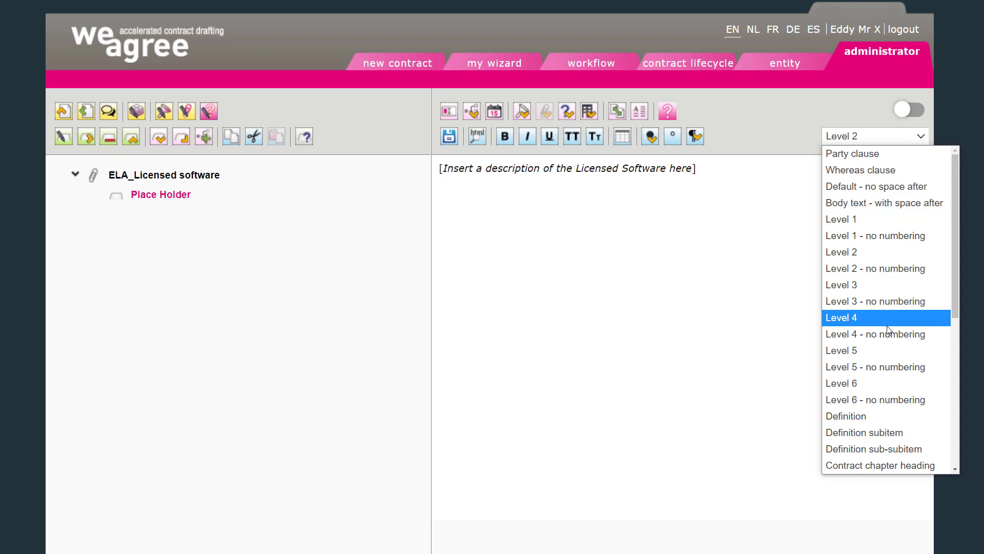
click(850, 202)
click(450, 138)
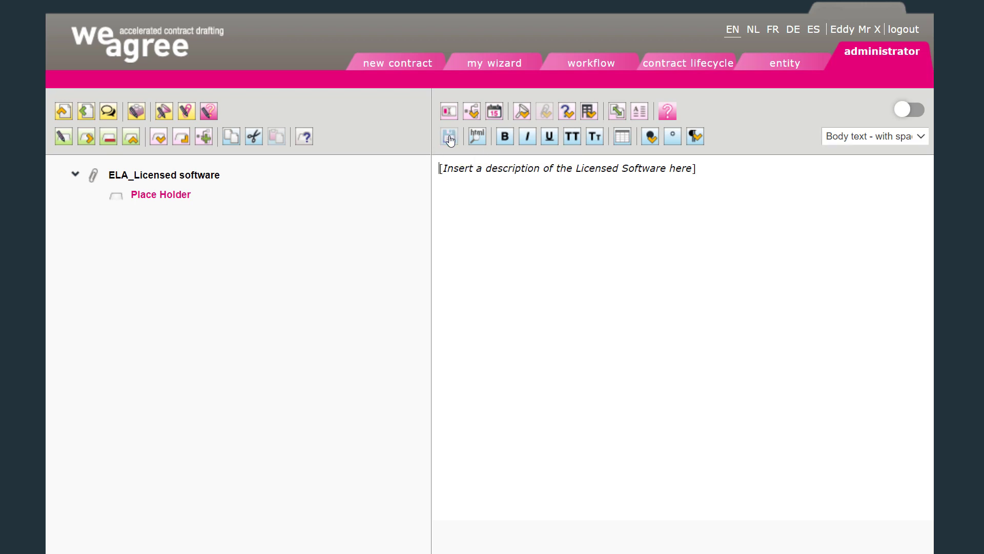
Return from the annex to the Evaluation Licence Agreement and open the Define Licensed Software clause under Background.
click(146, 181)
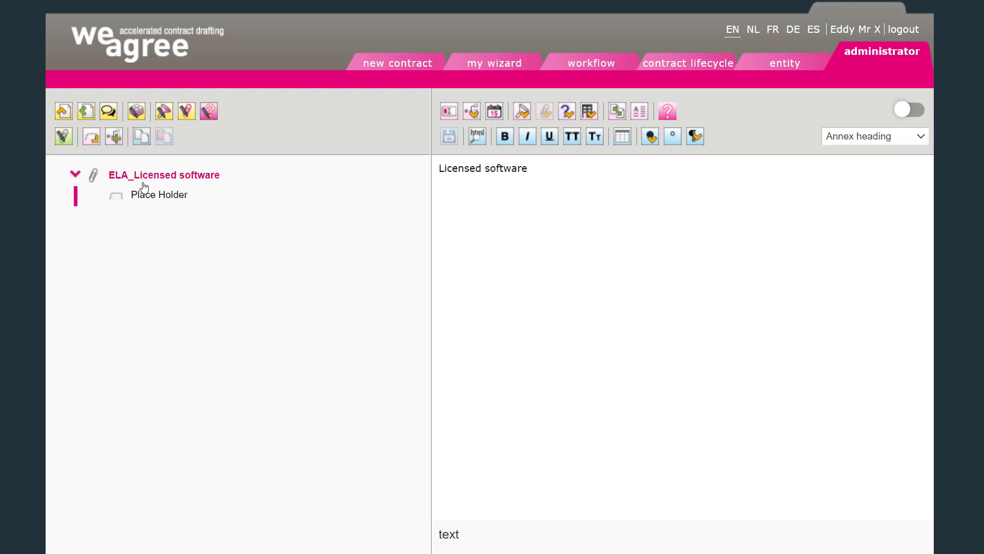
click(88, 115)
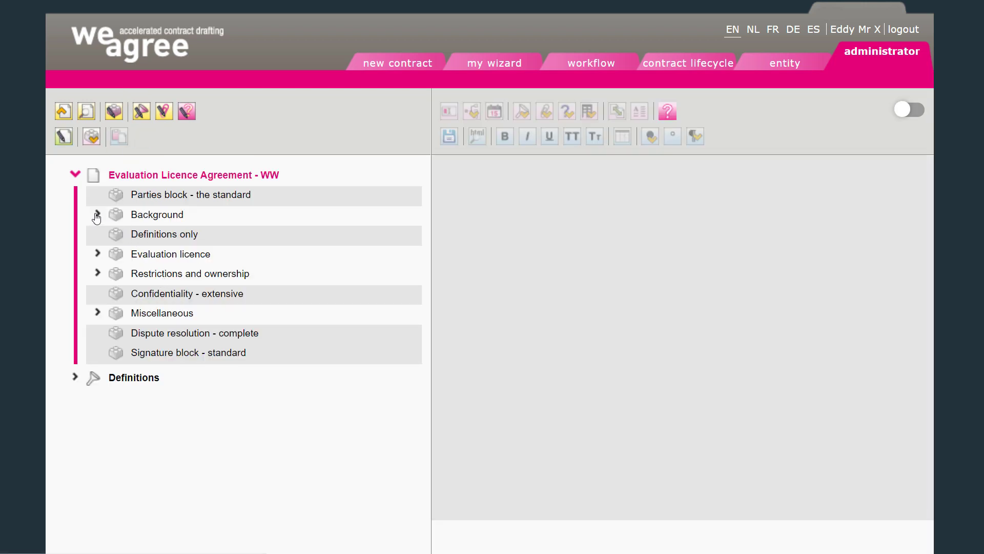
click(97, 215)
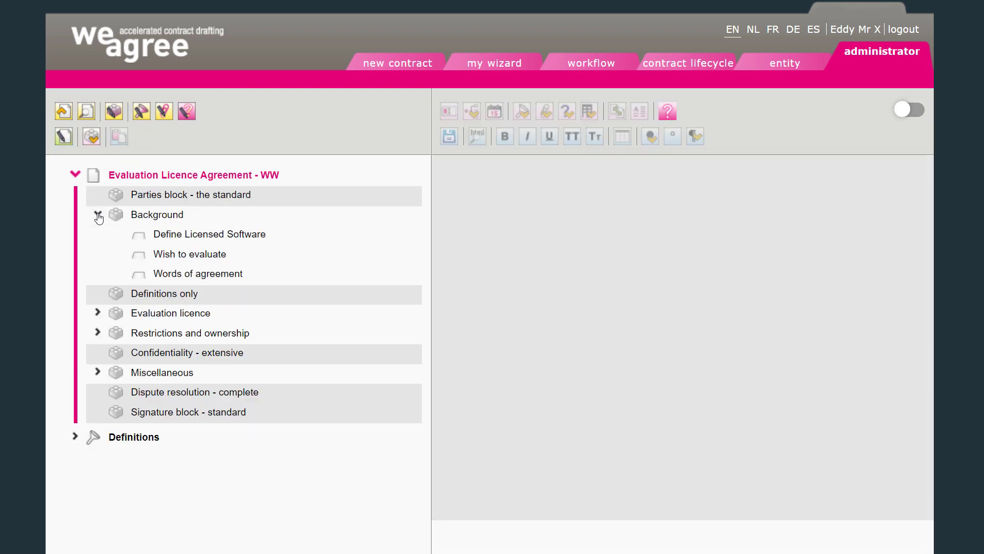
click(208, 235)
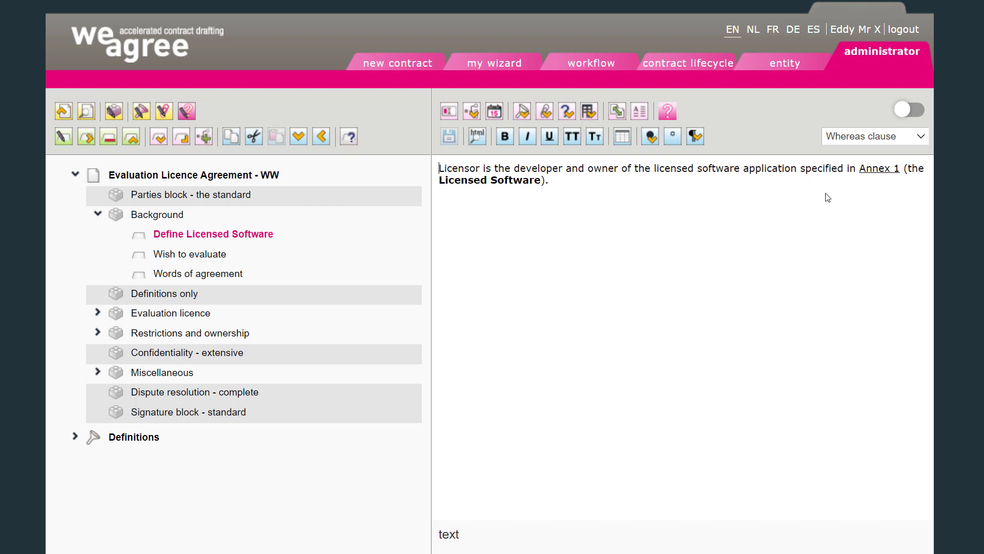
Delete the hard-coded "Annex 1" after "specified in" in the whereas clause.
click(868, 170)
key(Left)
key(Delete)
key(Delete)
key(Delete)
key(Delete)
key(Delete)
key(Delete)
key(Delete)
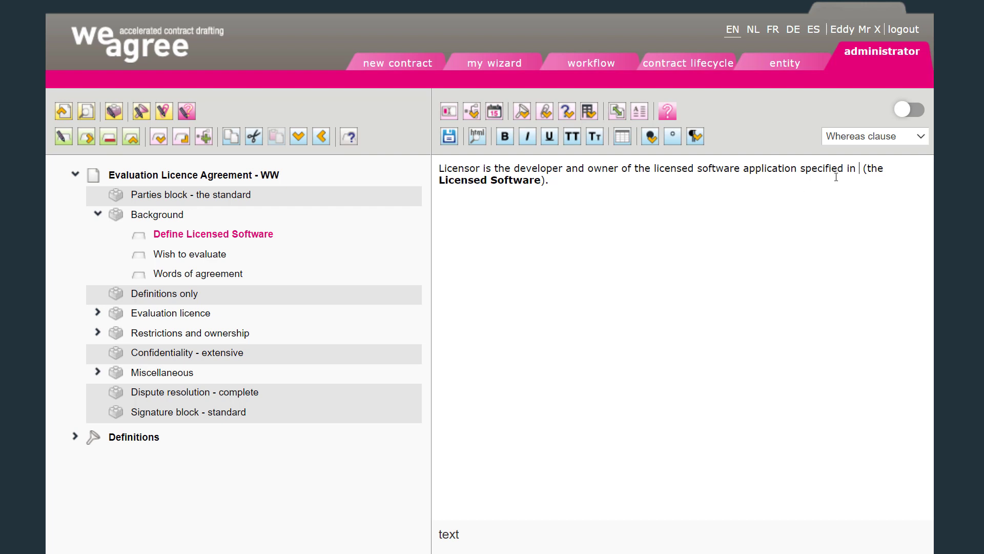
Insert a reference to the ELA_Licensed software annex after "specified in".
click(545, 114)
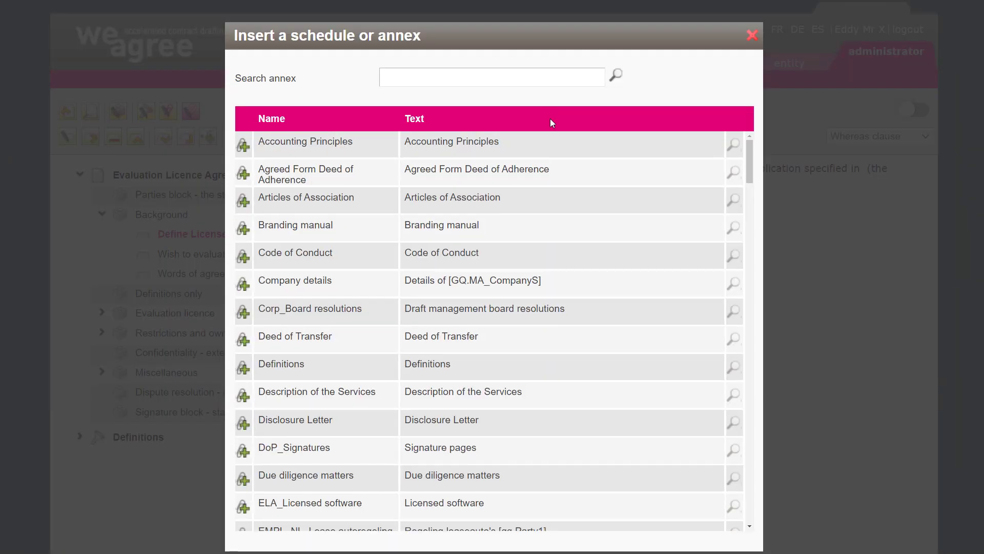
click(476, 78)
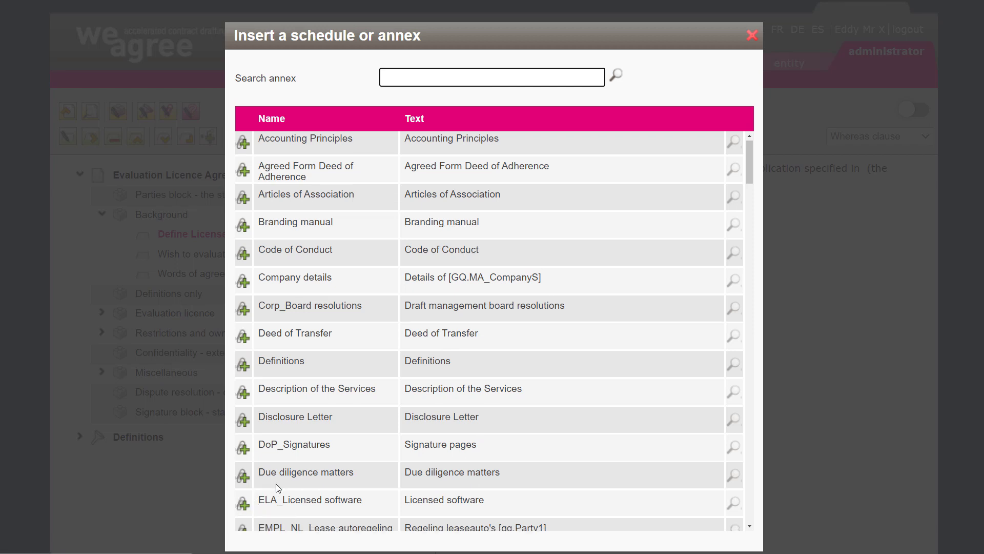
scroll(266, 466, down, 3)
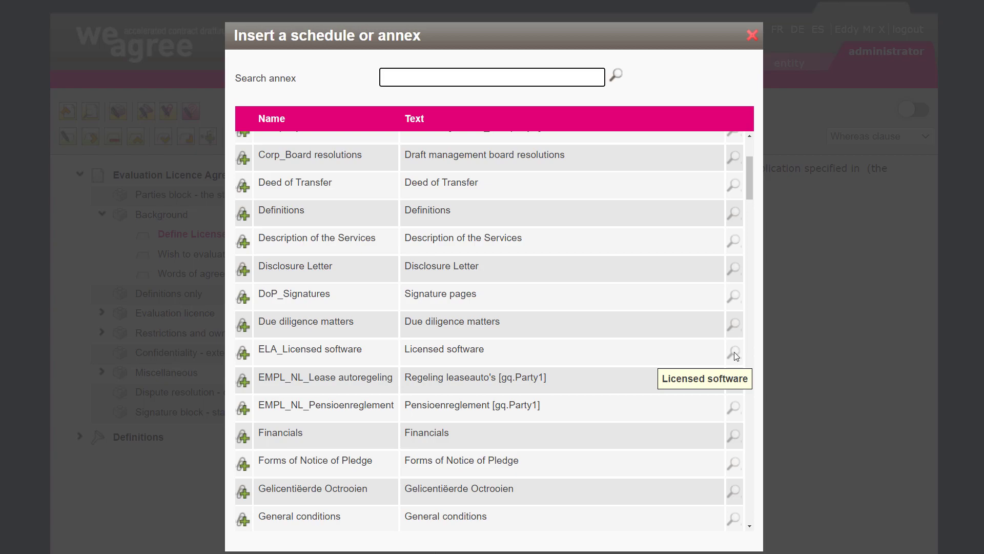
click(242, 355)
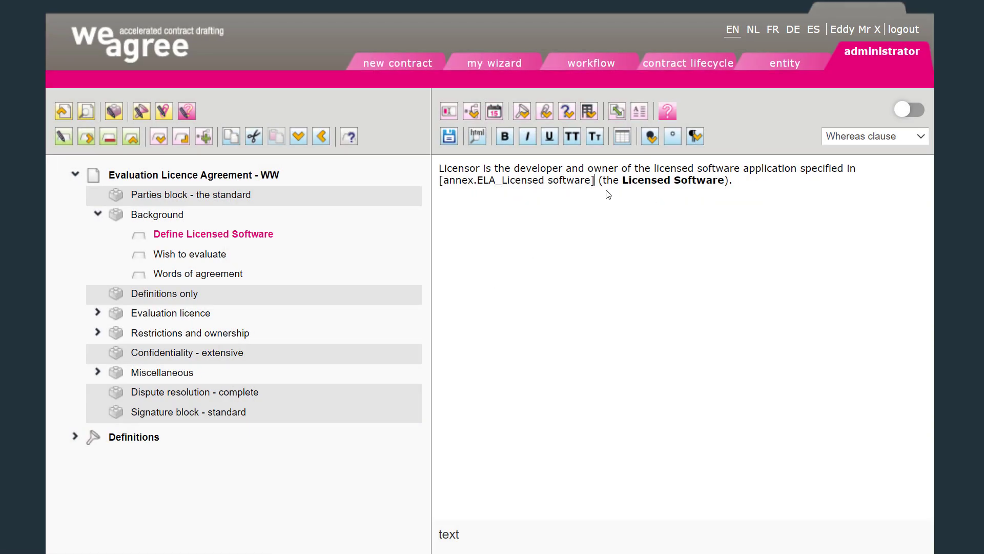
key(ctrl+shift+Left)
key(ctrl+shift+Left)
key(ctrl+shift+Left)
key(ctrl+shift+Left)
key(ctrl+shift+Left)
key(ctrl+shift+Left)
key(Left)
key(ctrl+shift+Right)
key(ctrl+shift+Right)
key(ctrl+shift+Right)
key(ctrl+shift+Right)
key(ctrl+shift+Right)
key(ctrl+shift+Right)
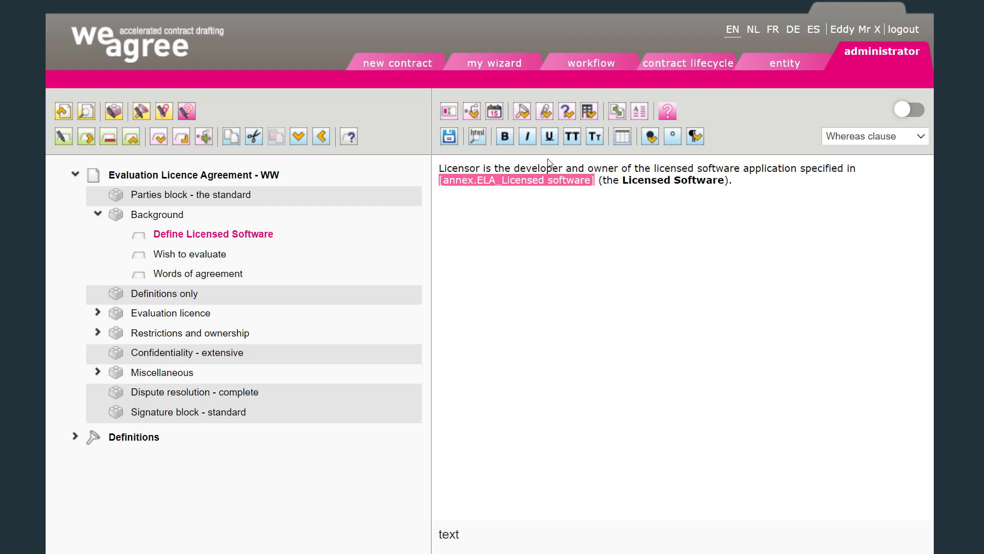
click(545, 180)
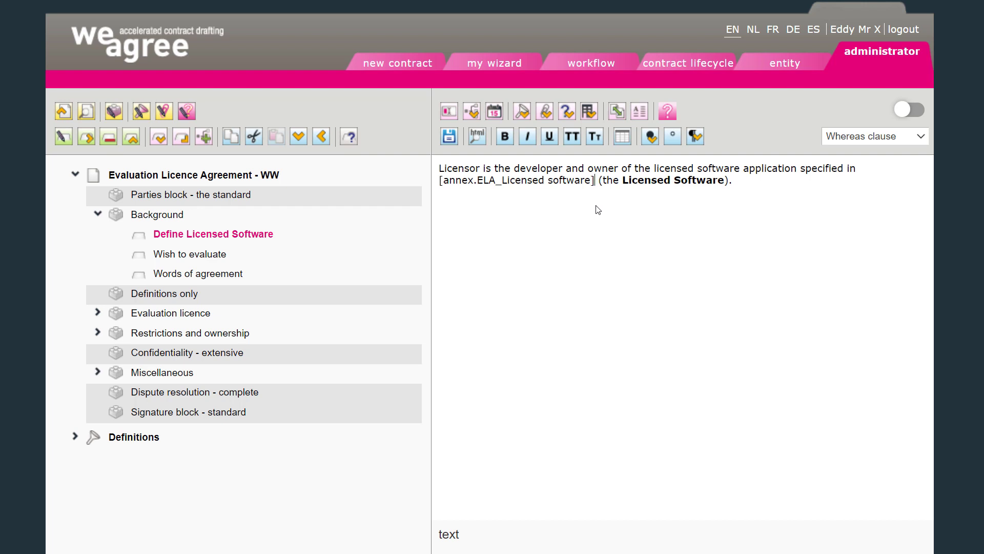
Underline the whole [annex.ELA_Licensed software] reference, including its brackets.
key(ctrl+shift+Left)
key(ctrl+shift+Left)
key(ctrl+shift+Left)
key(ctrl+shift+Left)
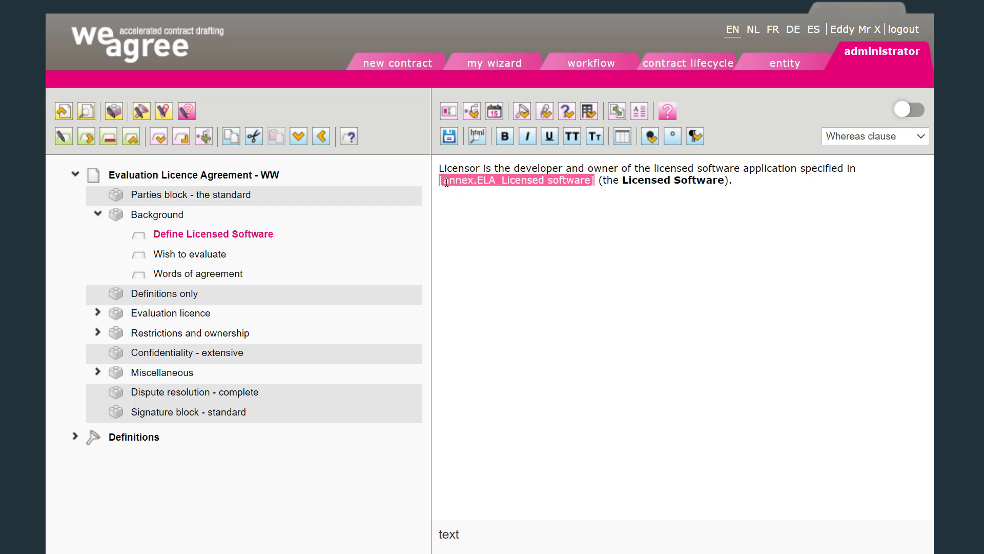
click(549, 136)
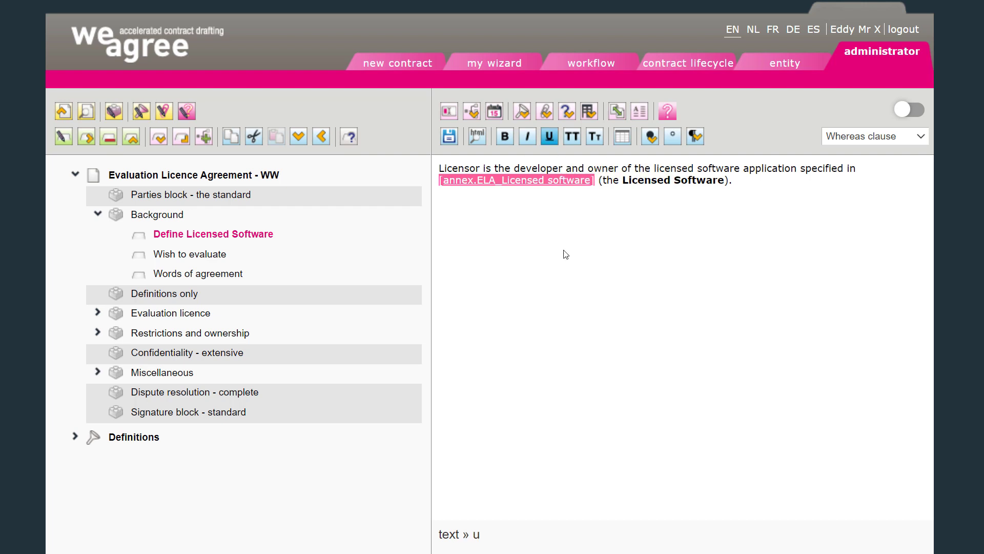
click(590, 213)
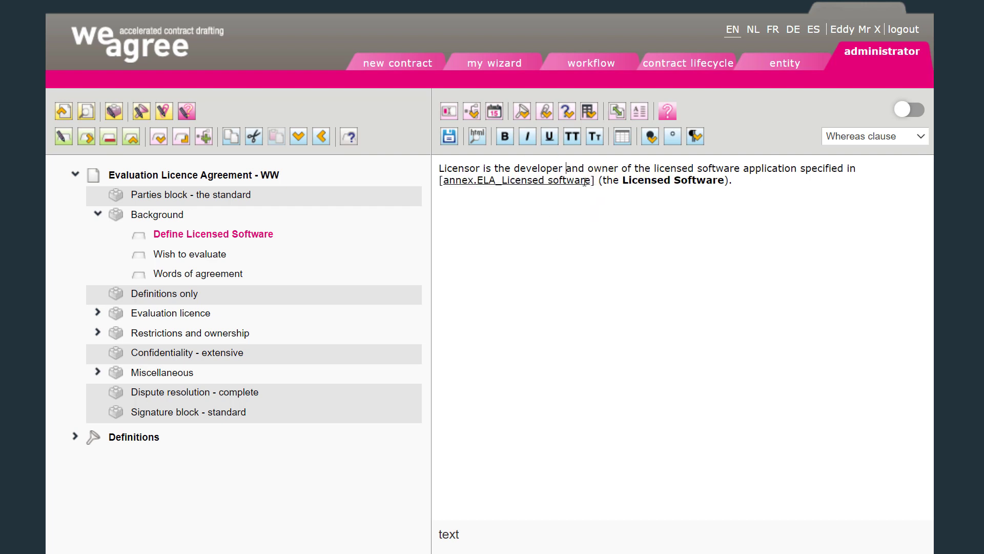
Check the underline tags around the annex reference in the clause's HTML code, leave the code unchanged, and save the clause.
click(477, 144)
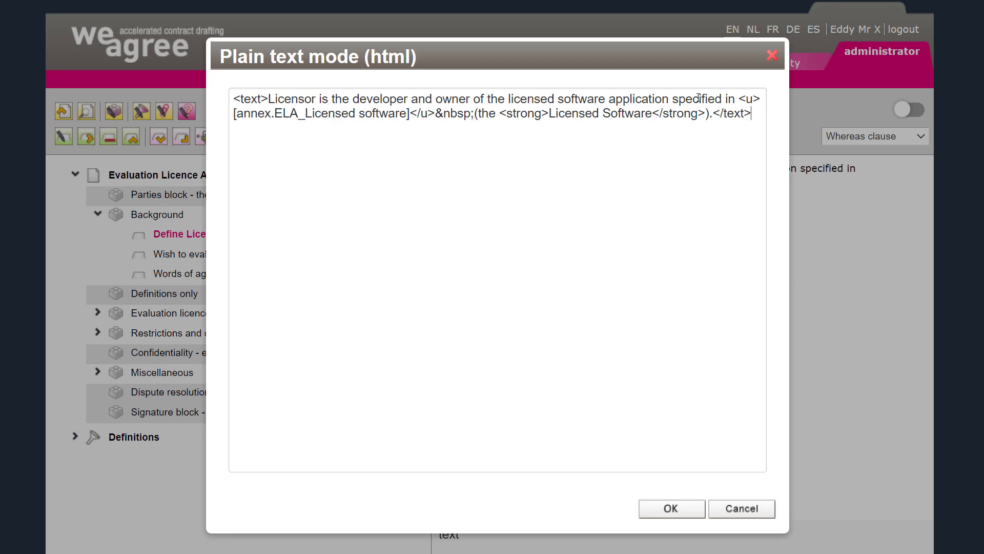
drag(739, 99, 760, 99)
click(234, 113)
drag(234, 114, 237, 115)
click(741, 509)
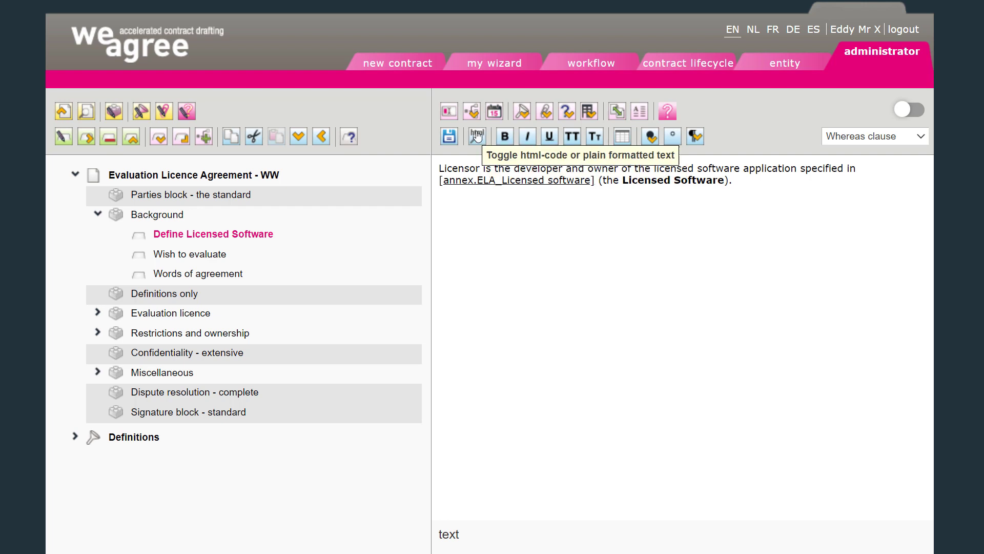
click(449, 143)
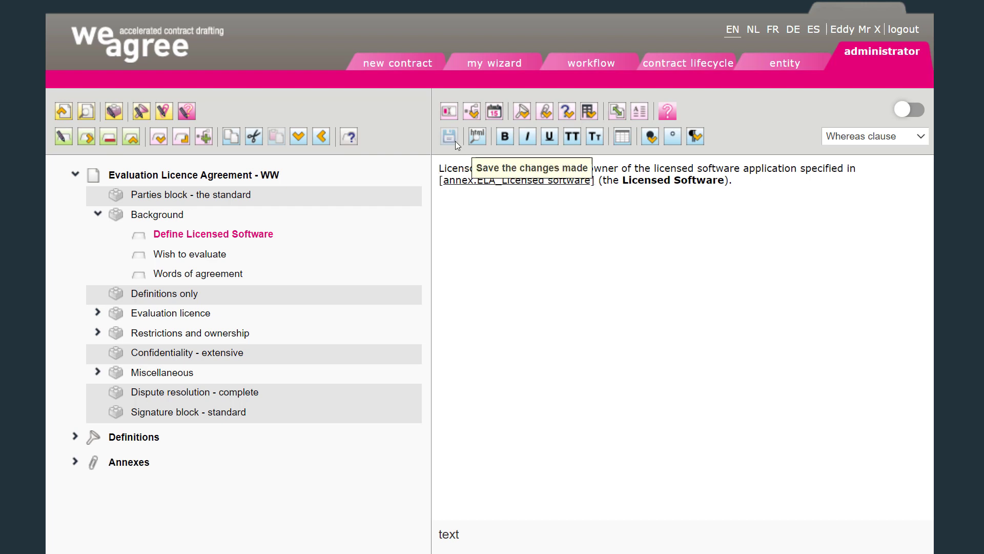
Look through the agreement's Annexes list and close it, and expand the Definitions list.
click(75, 462)
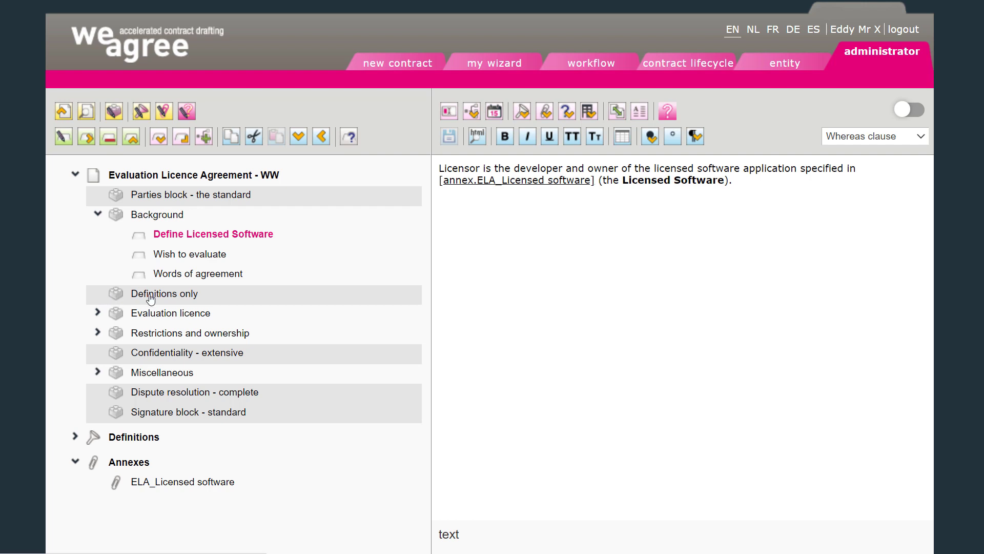
click(76, 463)
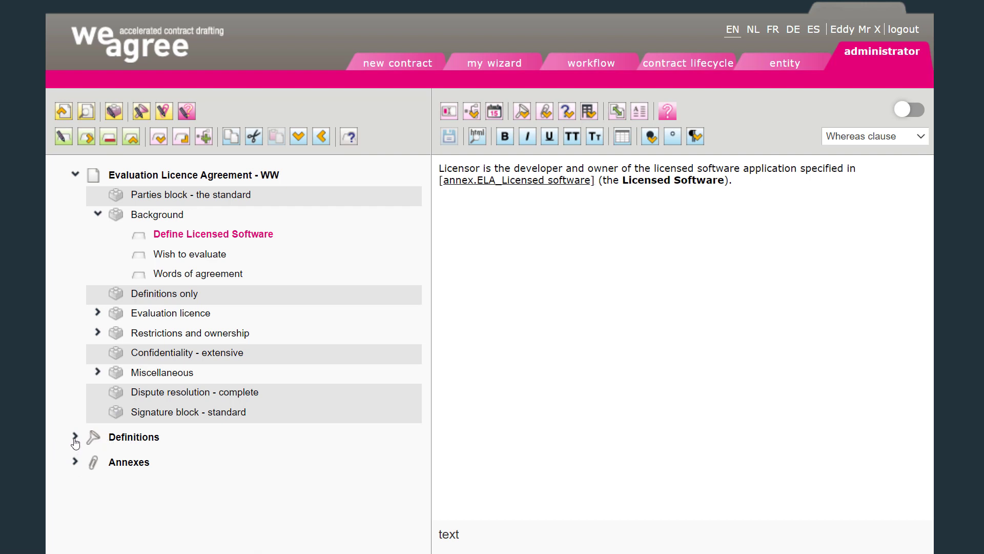
click(76, 437)
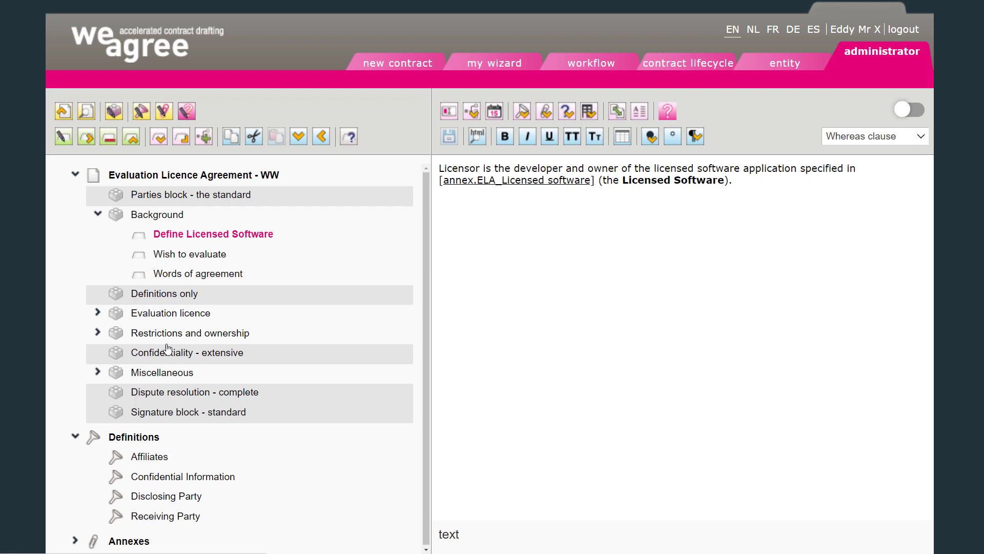
Focus on the Confidentiality - extensive global building block and accept the global-change confirmation.
click(157, 360)
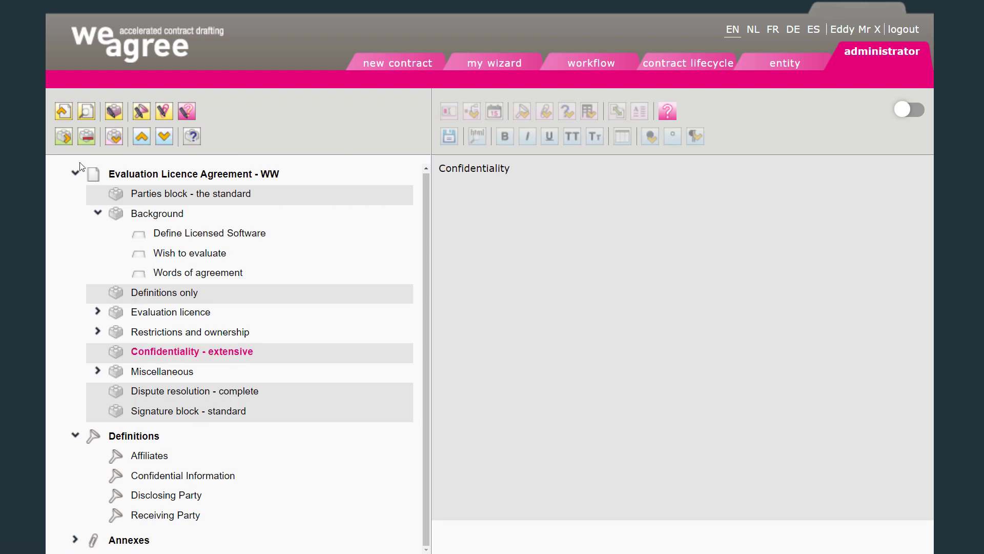
click(62, 141)
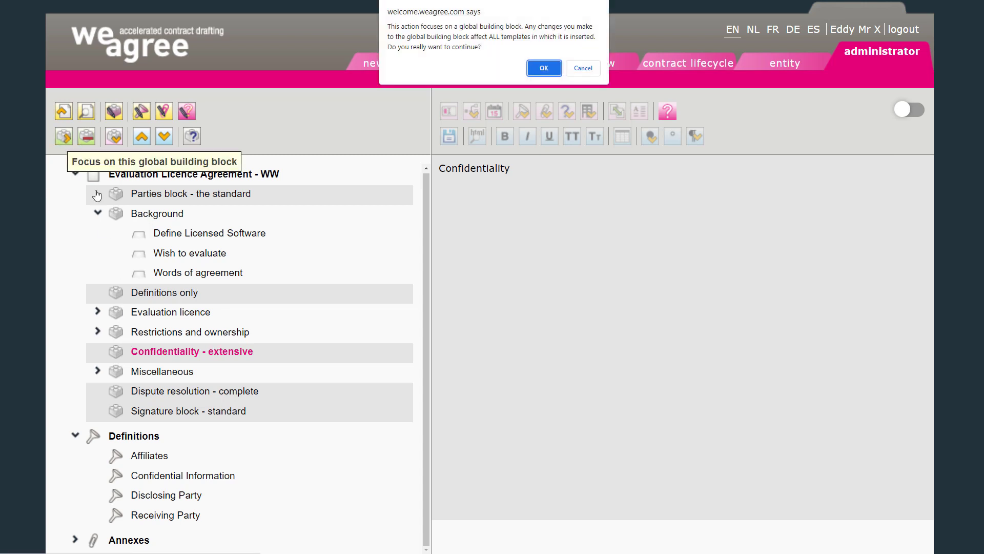
click(544, 68)
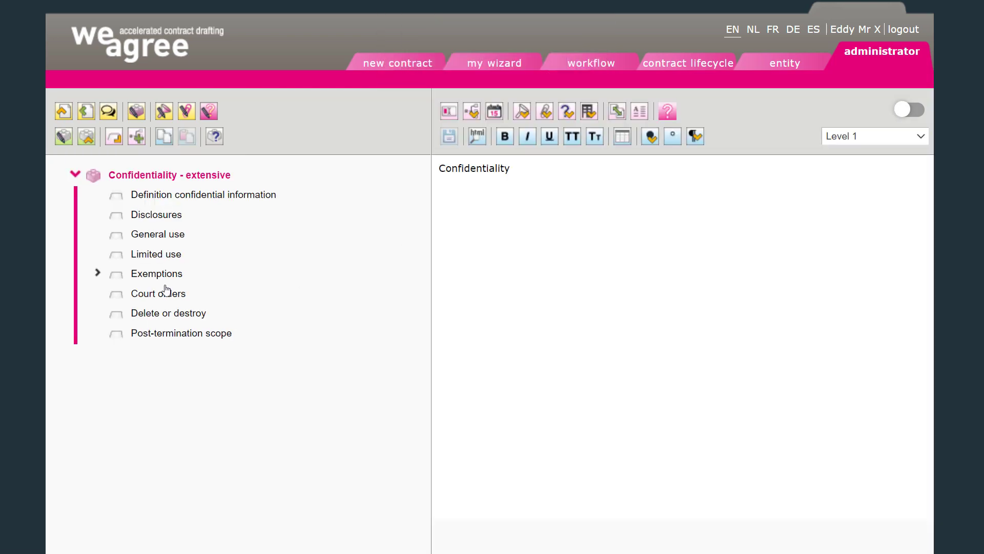
Open the Limited use clause and examine its [Definition.Affiliates] reference.
click(137, 261)
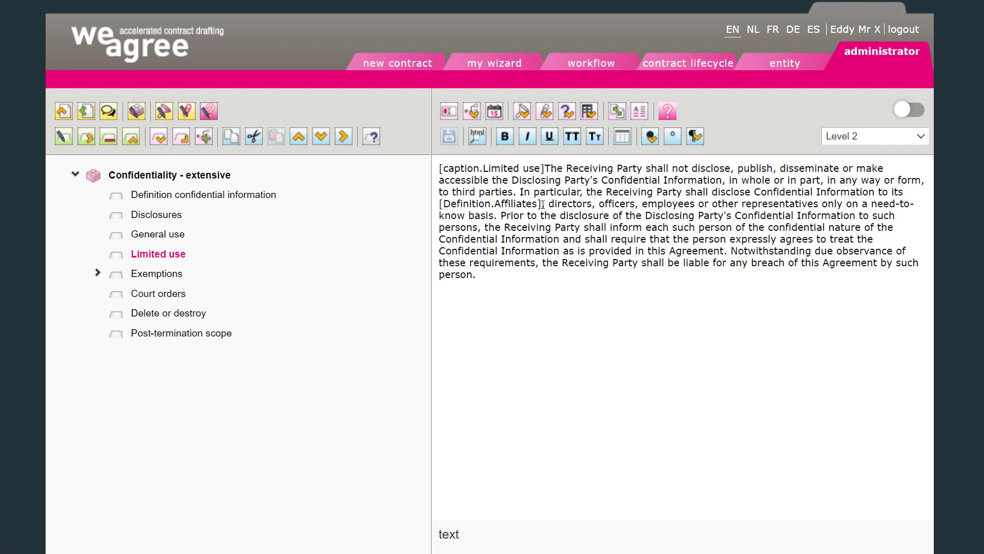
drag(542, 204, 439, 210)
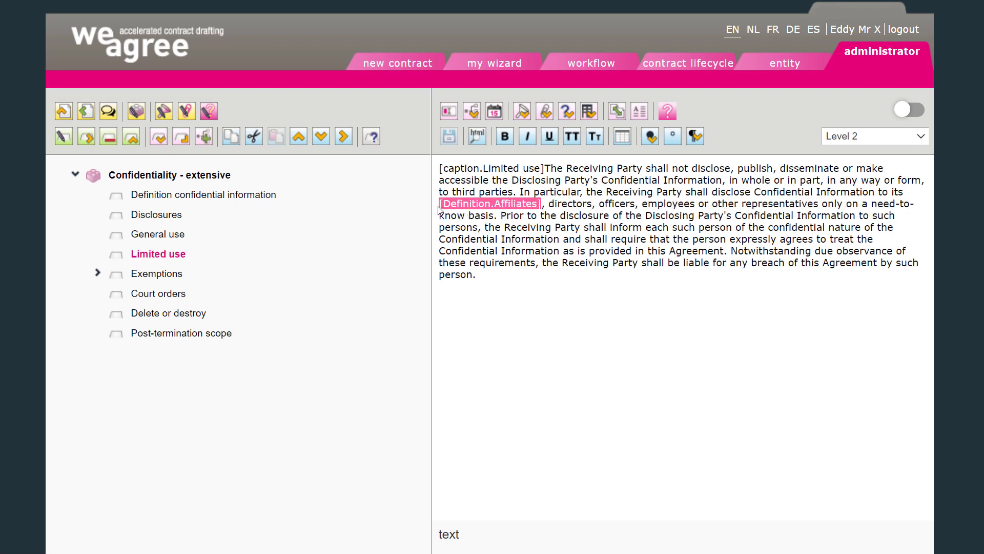
click(440, 205)
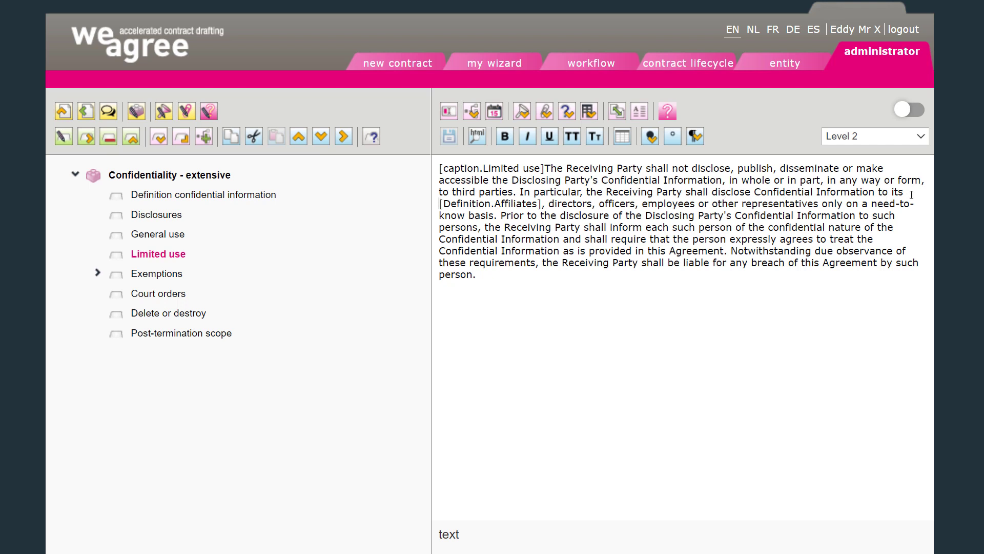
shift+click(542, 204)
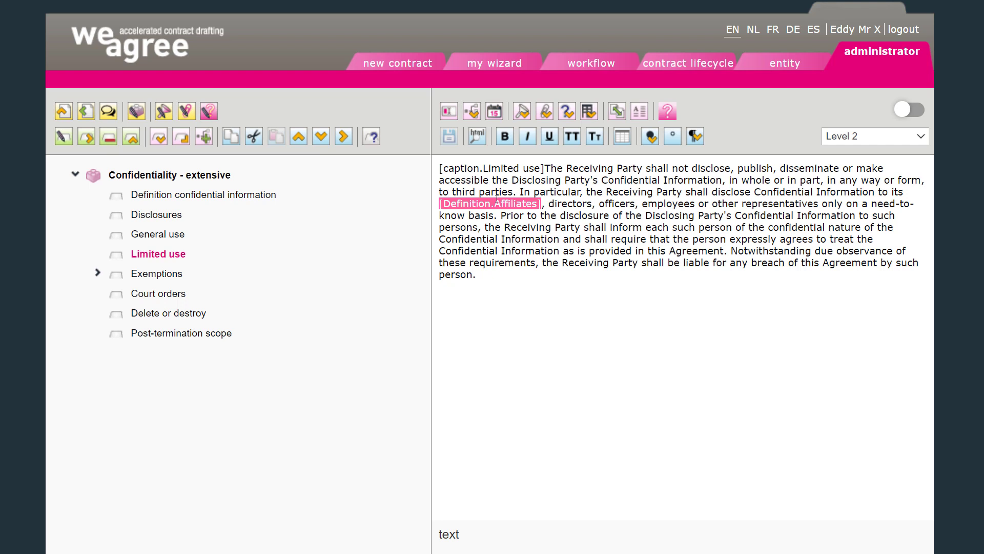
drag(544, 204, 439, 206)
click(501, 204)
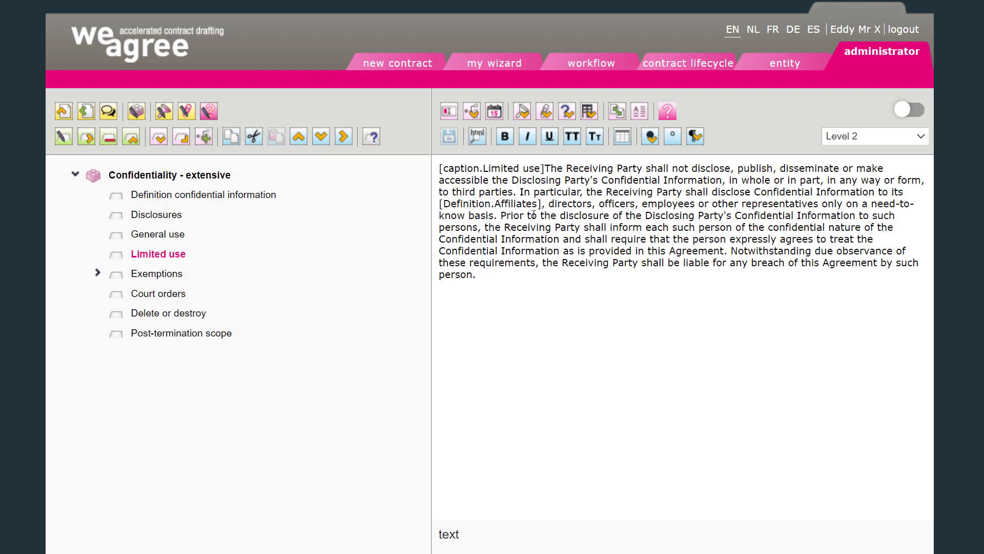
Open the Definition confidential information clause and examine its XRef_GBBL references for Confidential Information and Disclosing Party.
click(152, 199)
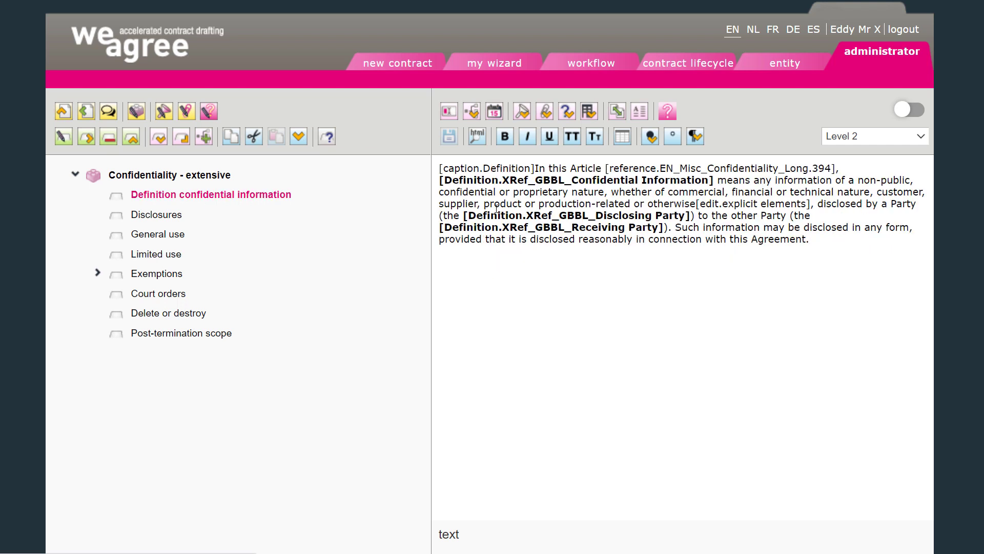
drag(440, 180, 498, 183)
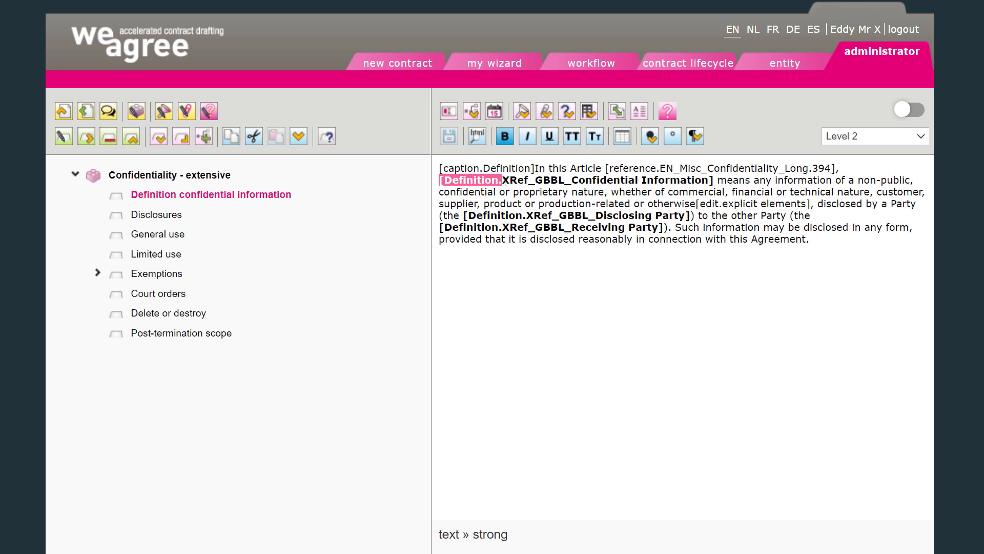
click(503, 182)
drag(504, 181, 571, 189)
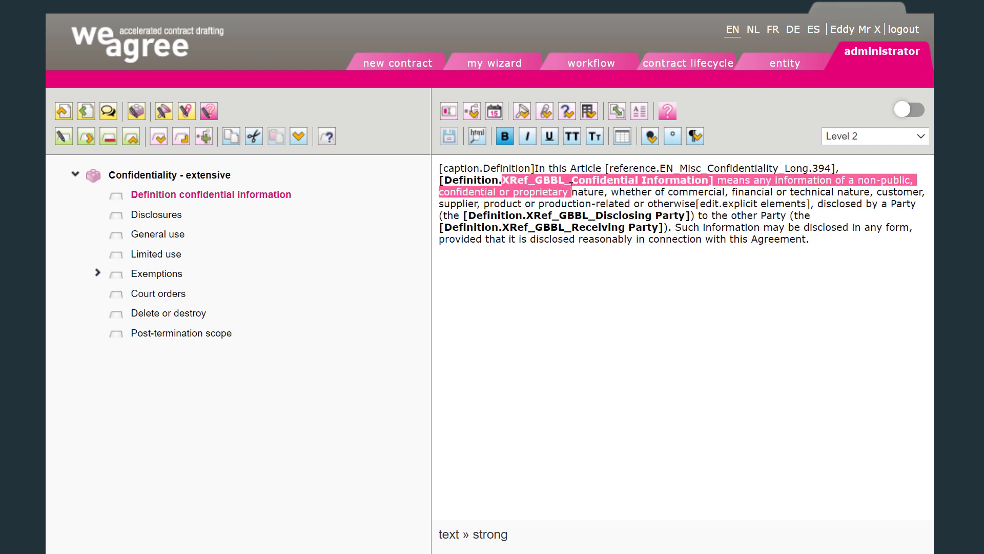
click(571, 189)
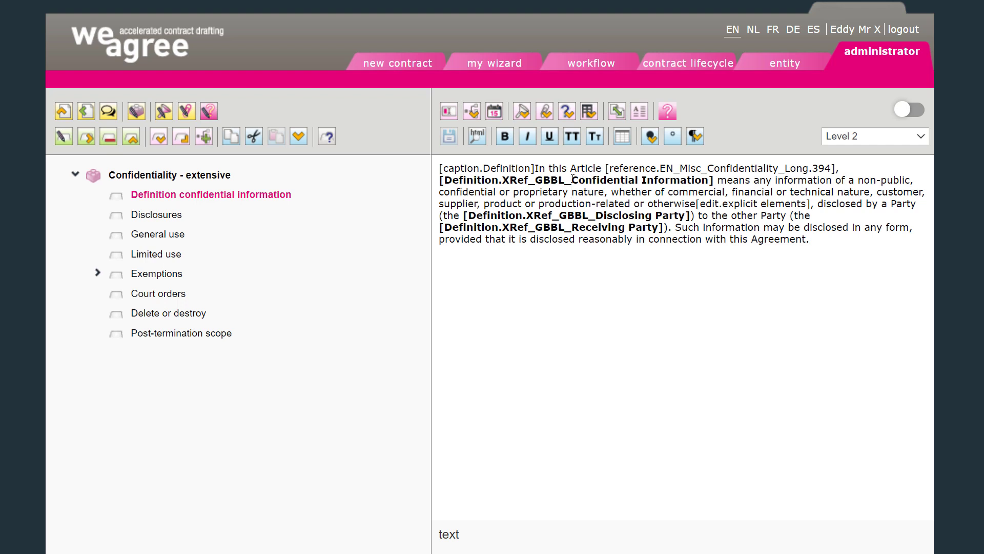
drag(572, 180, 713, 180)
click(714, 181)
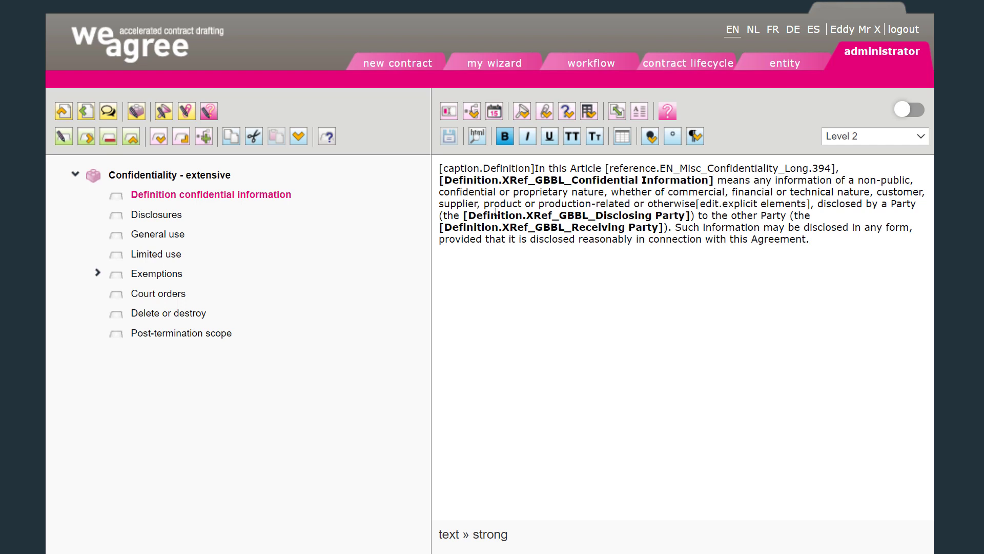
drag(464, 215, 692, 216)
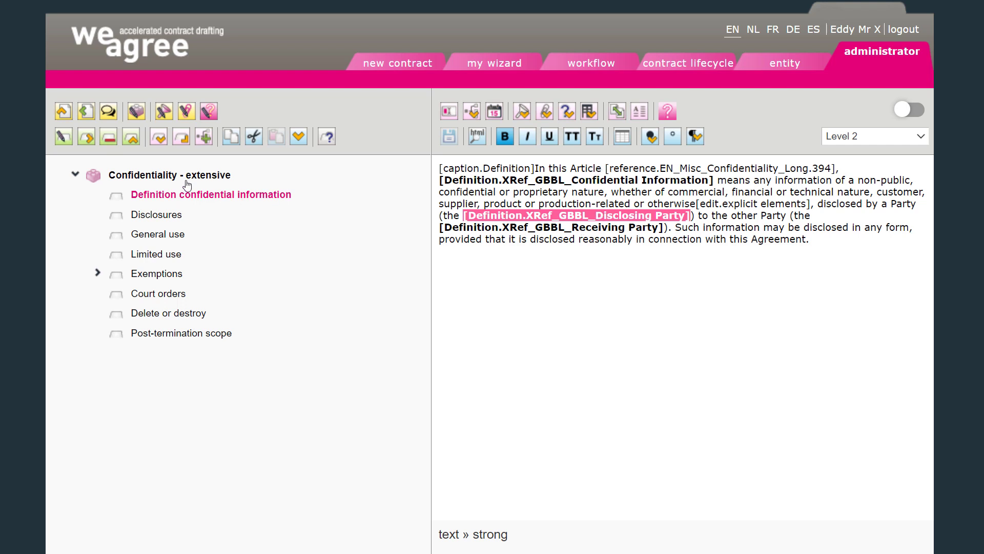
Return to the Evaluation Licence Agreement and select the Definitions only building block.
click(87, 117)
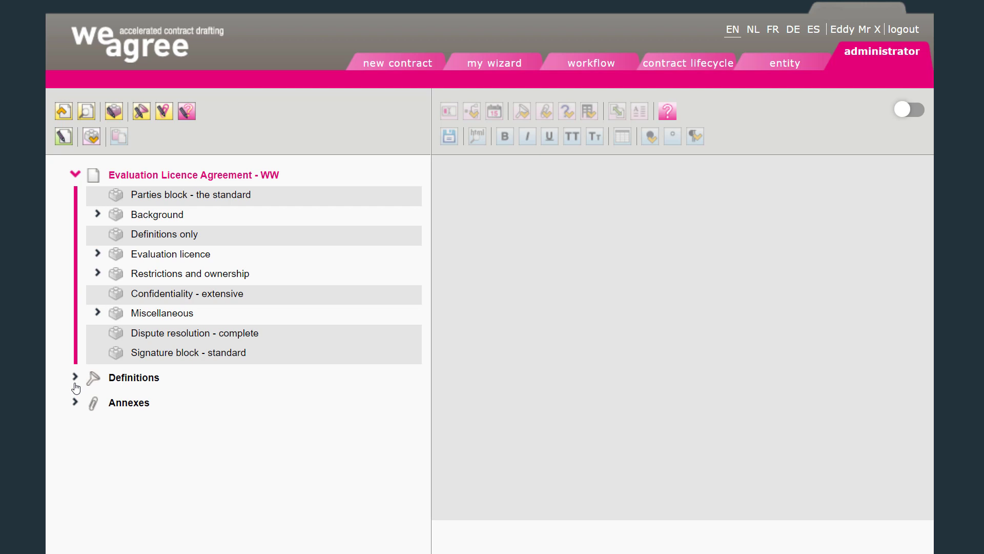
click(145, 238)
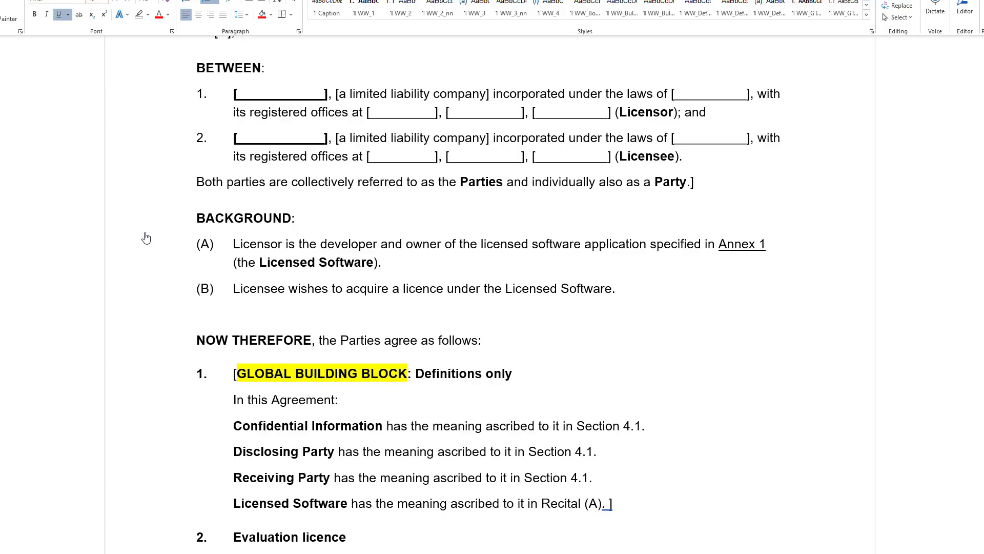
Switch to the Word draft and examine Article 1's Definitions only heading, its "In this Agreement" introductory line and the defined-term entries.
scroll(177, 351, down, 5)
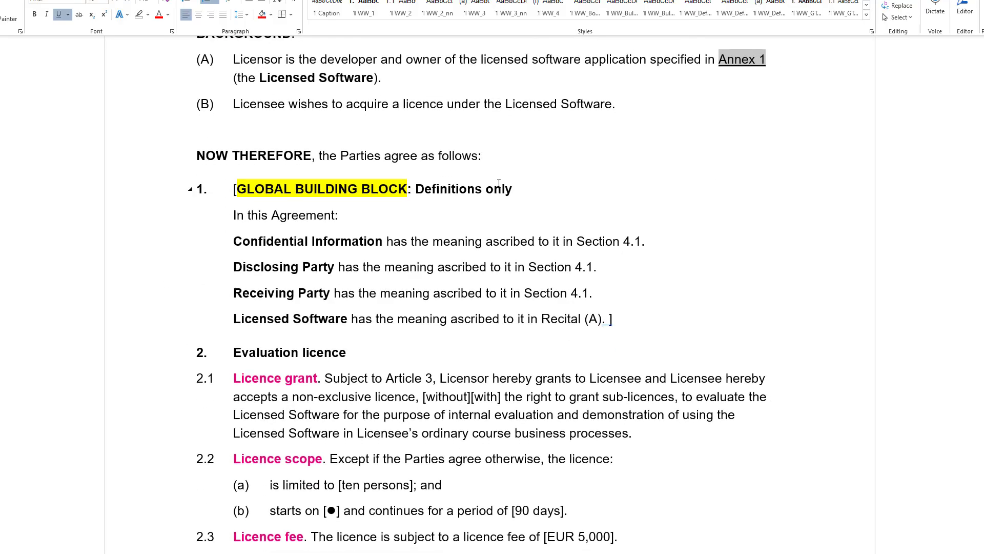
click(515, 190)
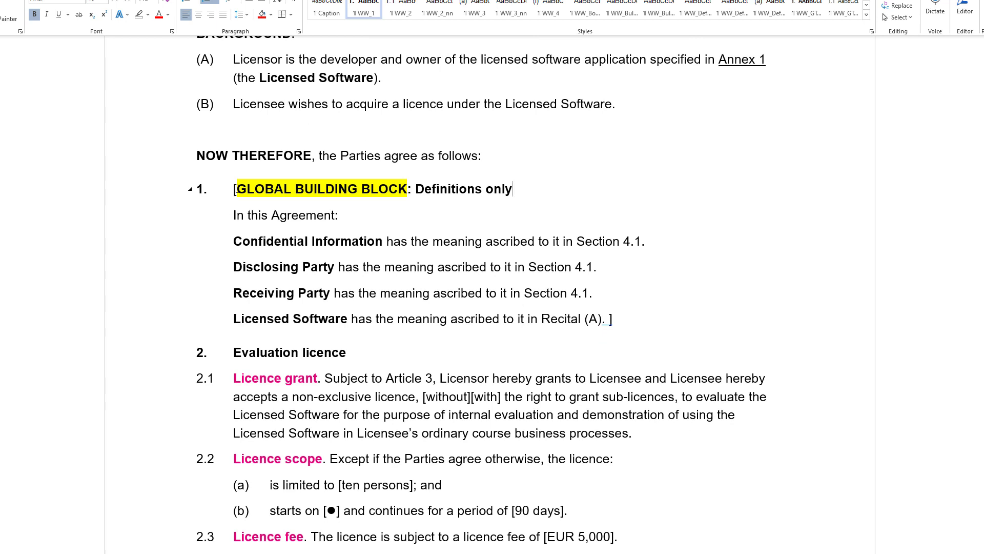
drag(234, 190, 295, 190)
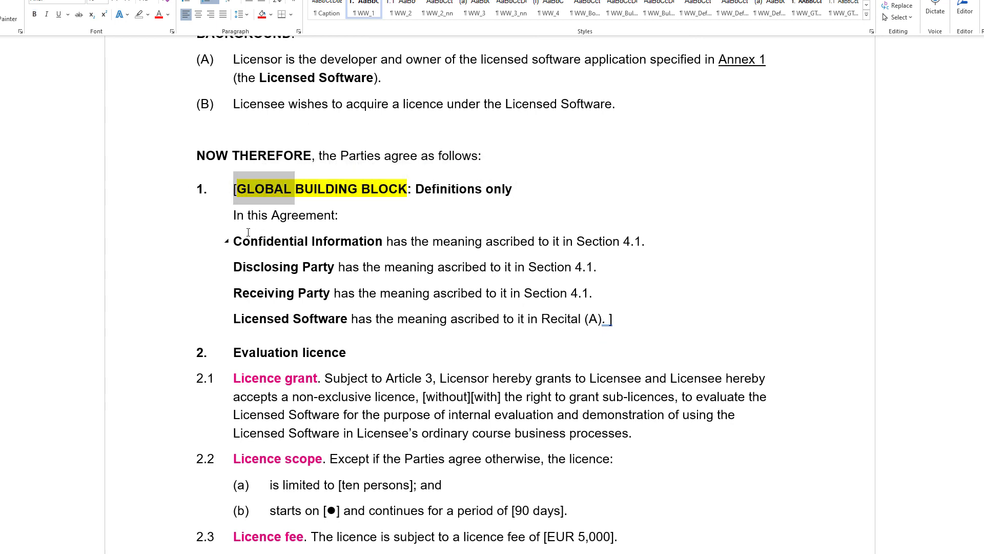
drag(234, 236, 605, 318)
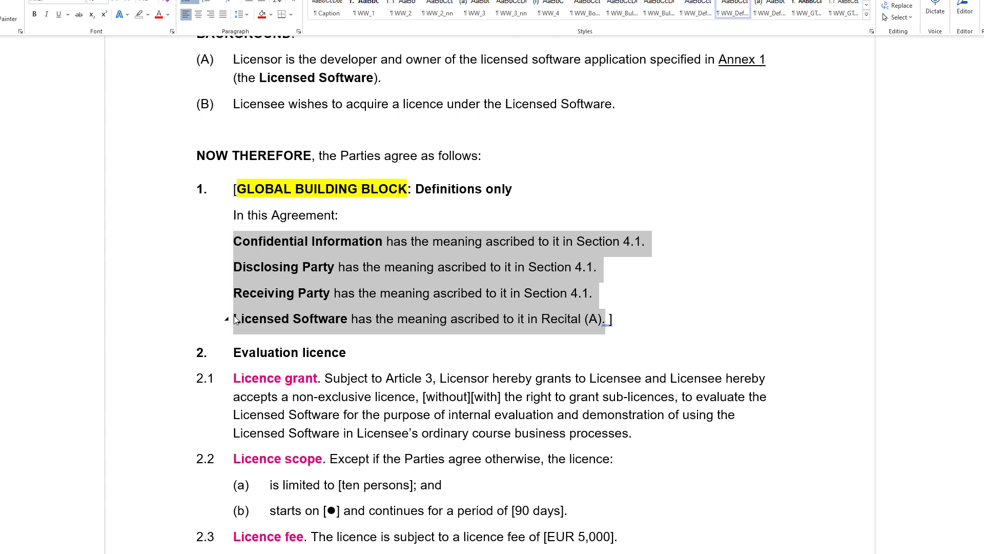
click(246, 251)
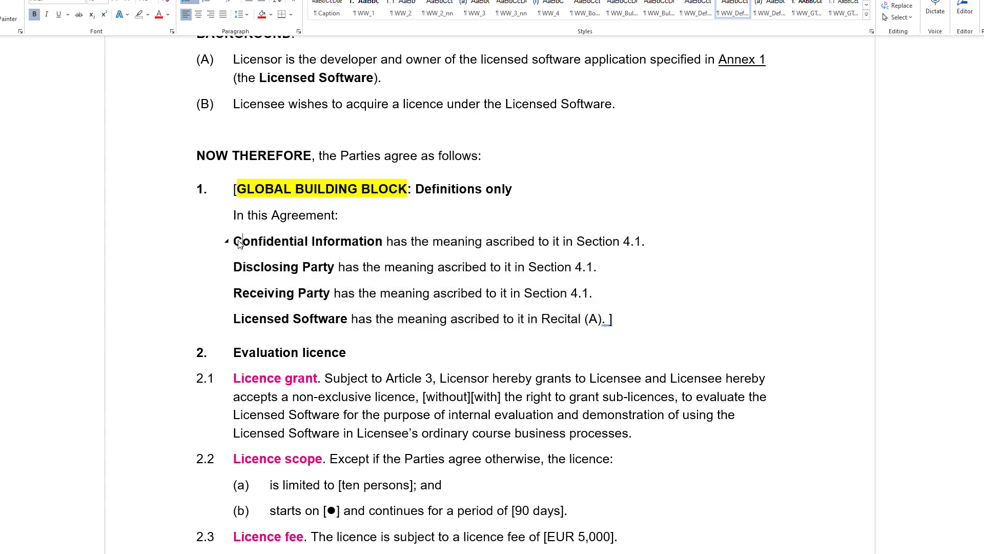
drag(245, 253, 256, 250)
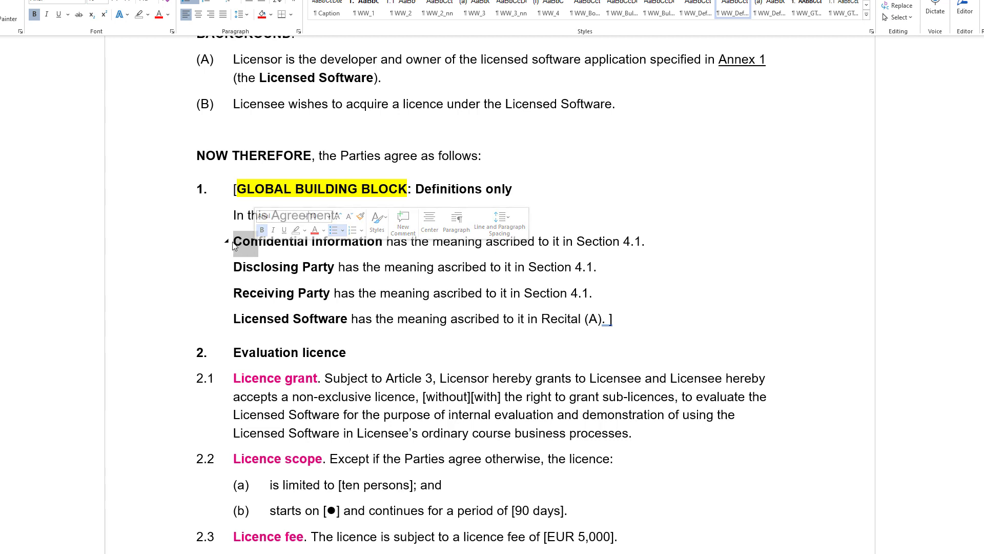
click(233, 243)
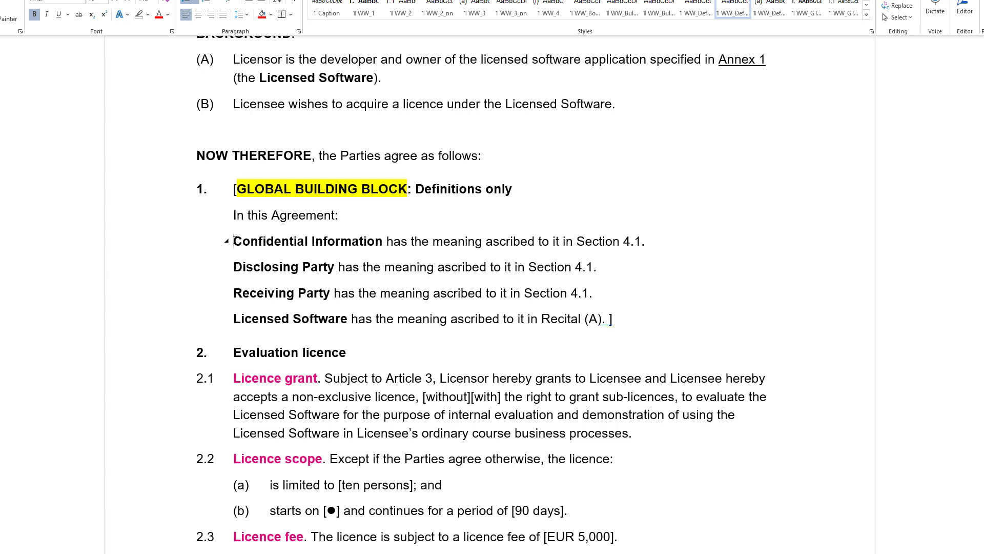
triple_click(233, 241)
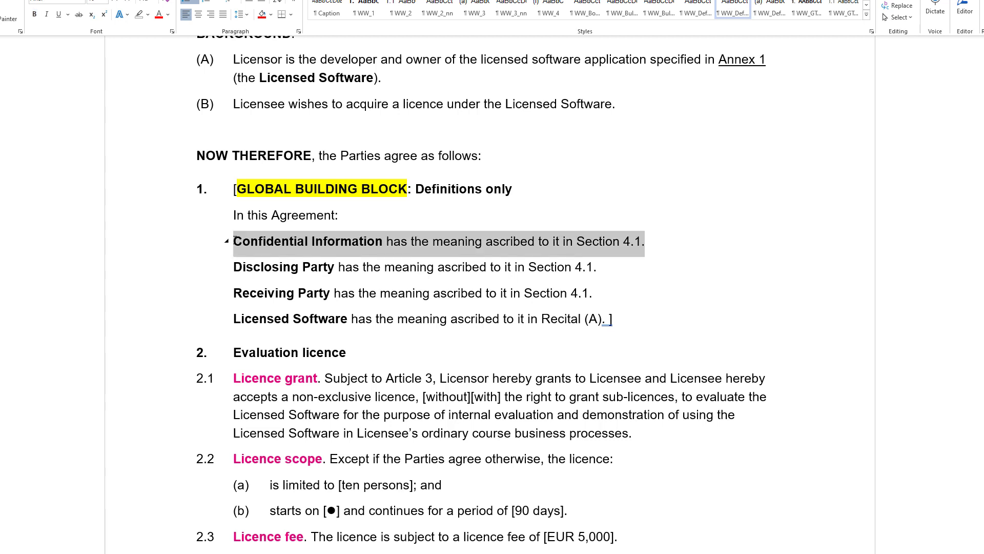
click(234, 241)
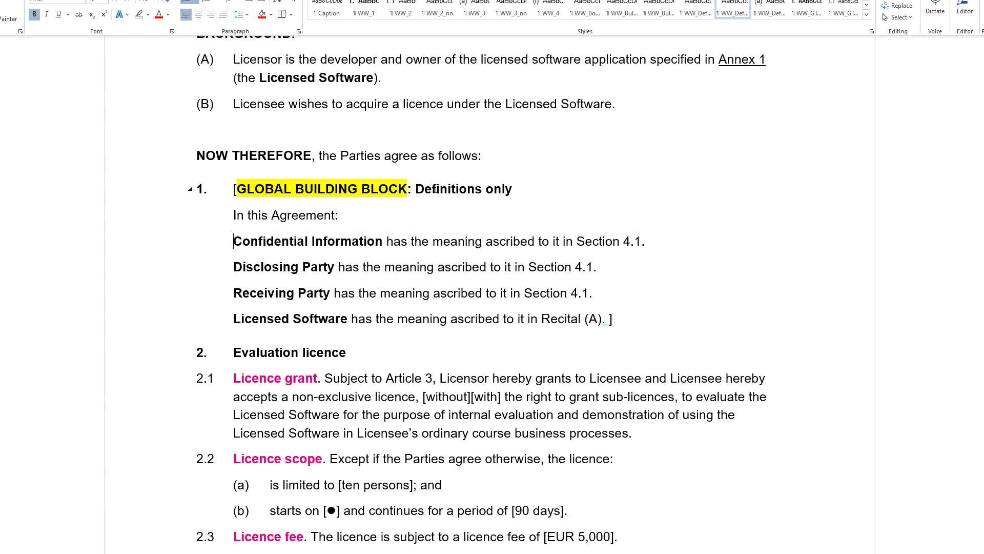
drag(234, 216, 334, 216)
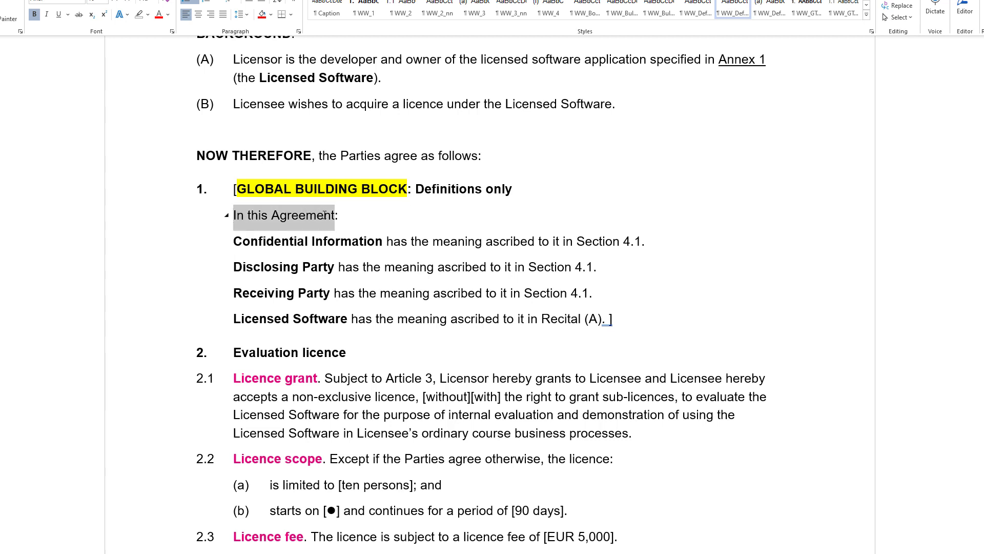
click(422, 186)
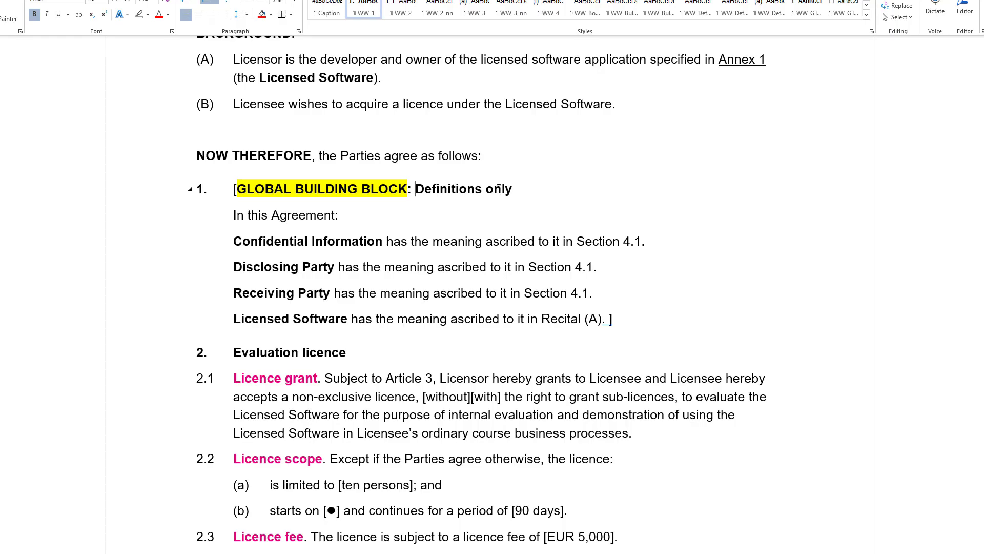
click(523, 190)
key(ctrl+BackSpace)
click(345, 214)
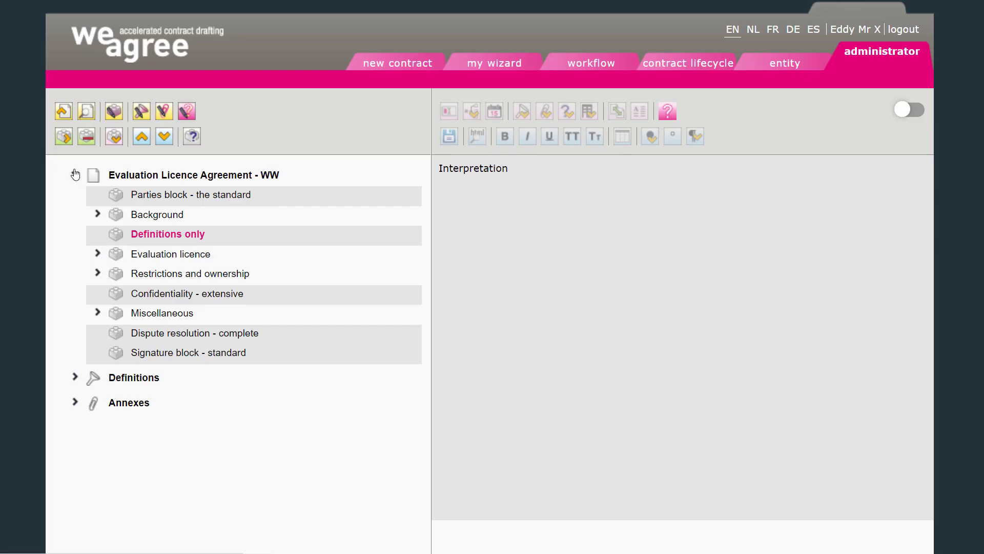
Focus on the Definitions only global building block, replace its Interpretation heading with Definitions, and save.
click(64, 141)
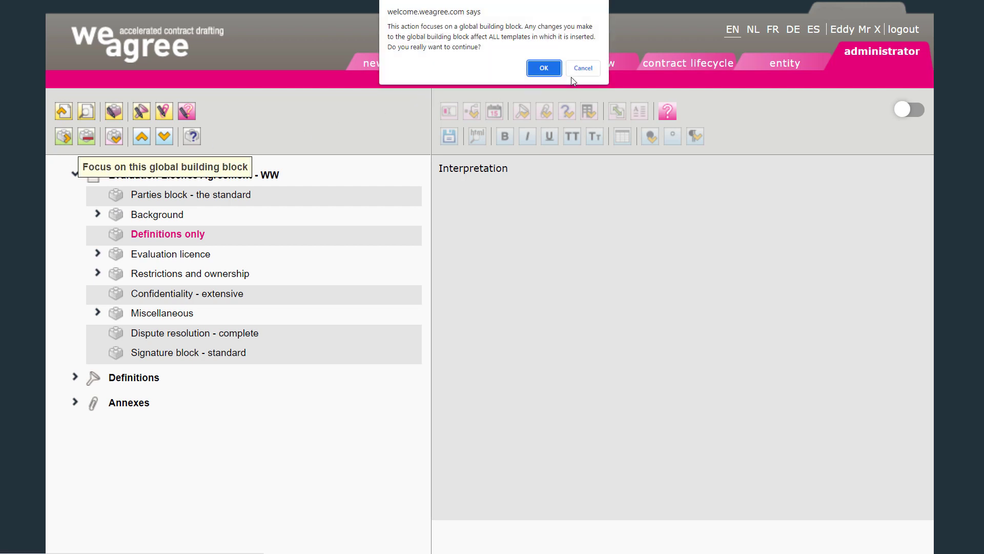
click(538, 69)
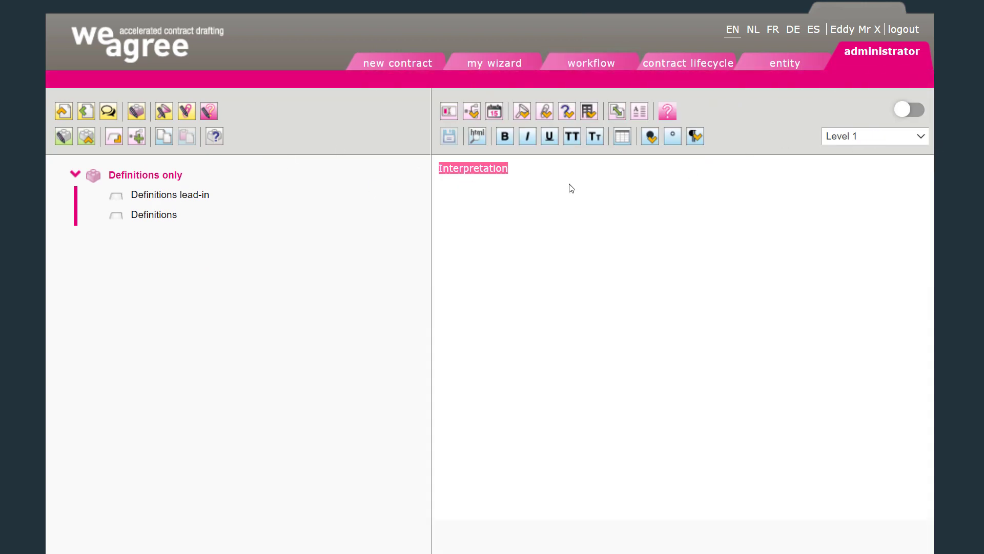
click(552, 179)
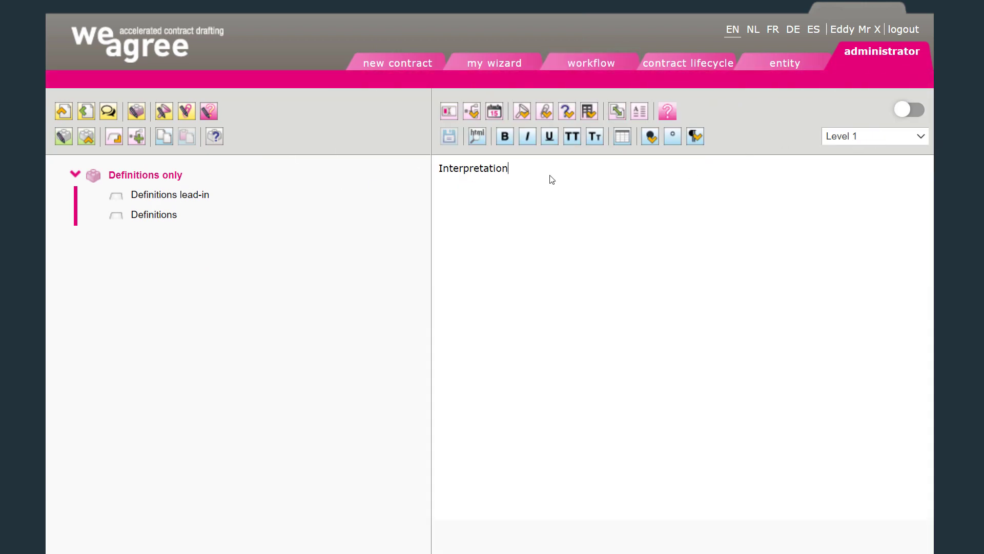
double_click(502, 167)
text(Def)
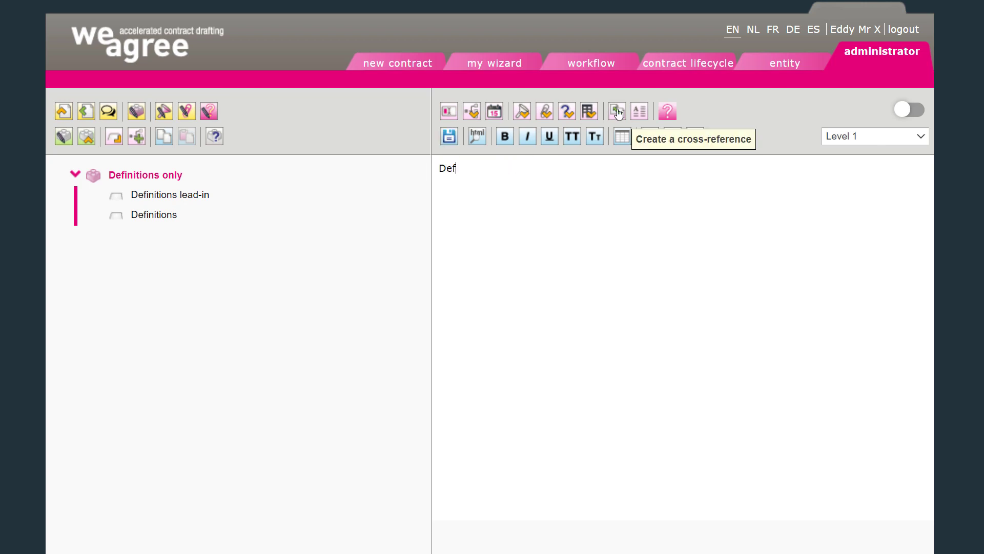
text(initions)
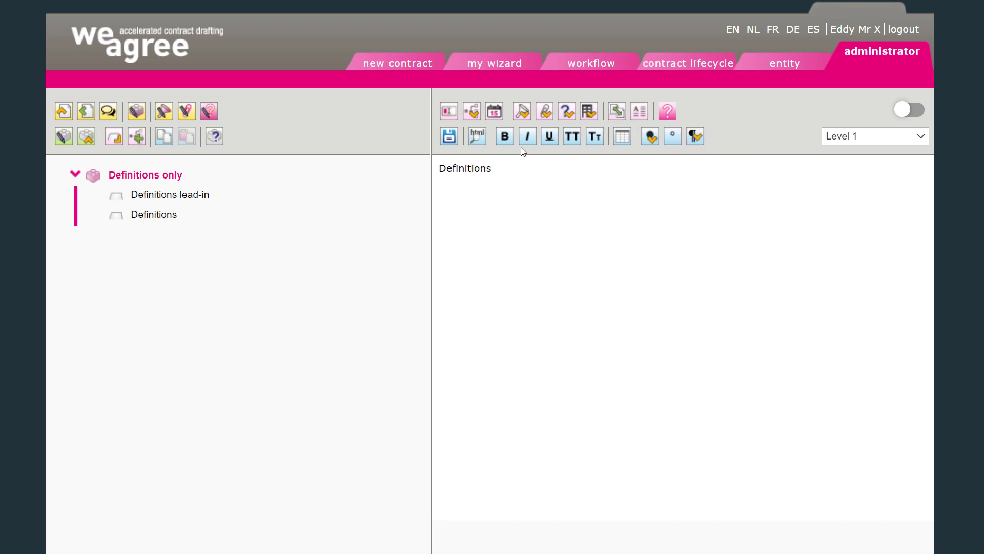
click(449, 136)
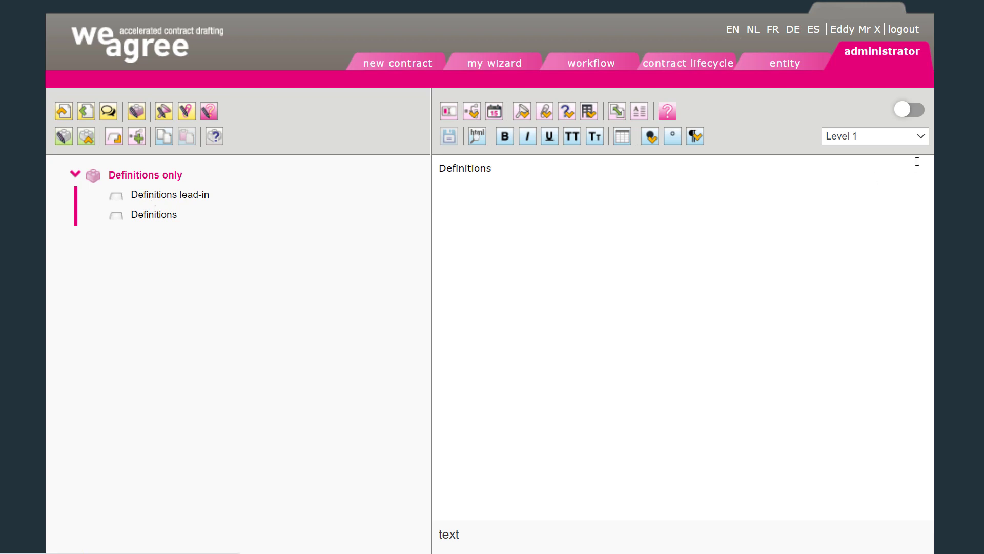
Remove the [caption.Definitions] caption from the Definitions lead-in clause, leaving "In this Agreement:", and save it.
click(150, 199)
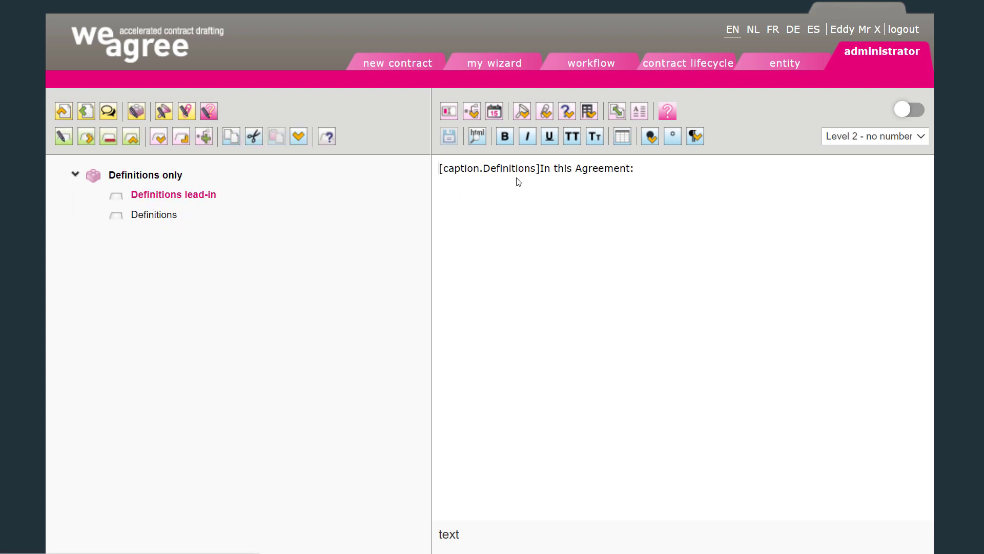
click(538, 169)
key(shift+Home)
key(BackSpace)
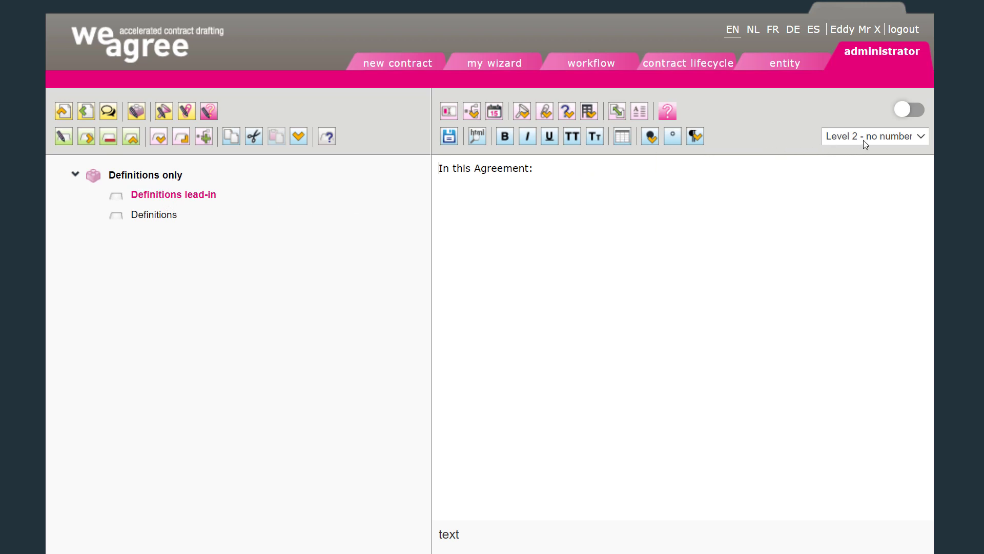
click(448, 137)
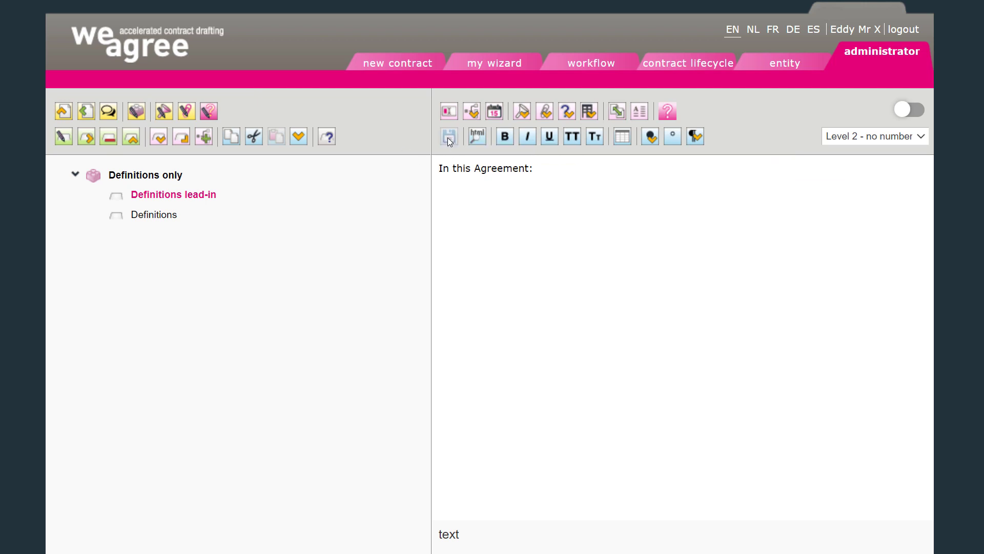
Open the Definitions clause of the building block and examine its [INTERPRETATION] placeholder.
click(161, 218)
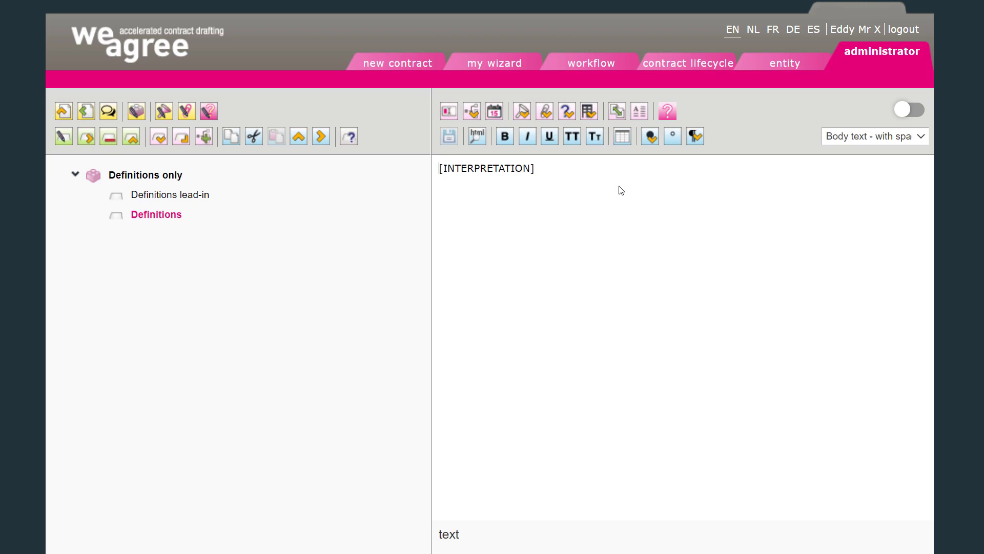
triple_click(540, 171)
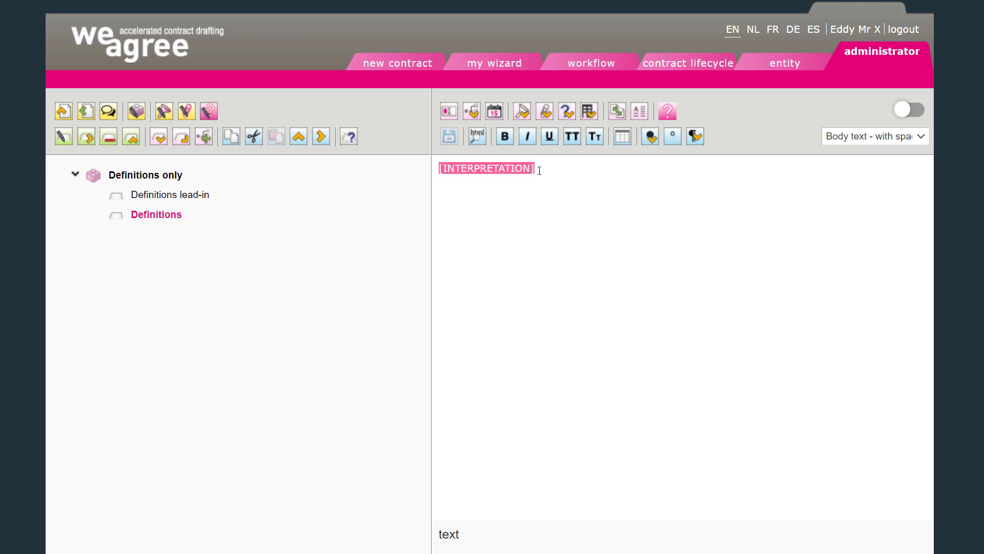
click(554, 202)
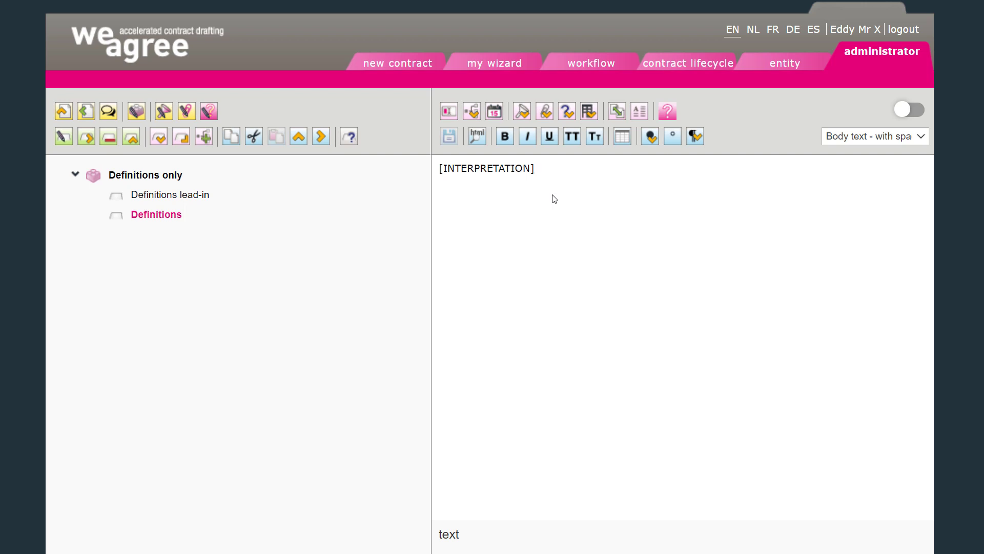
Return to the Evaluation Licence Agreement, expand its Definitions list, and open Background's Define Licensed Software clause.
click(87, 118)
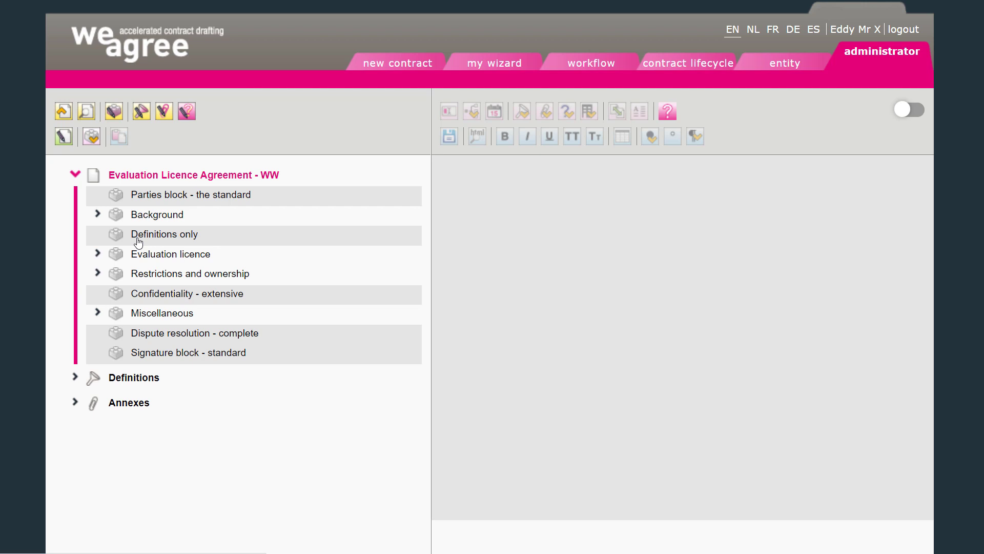
click(75, 377)
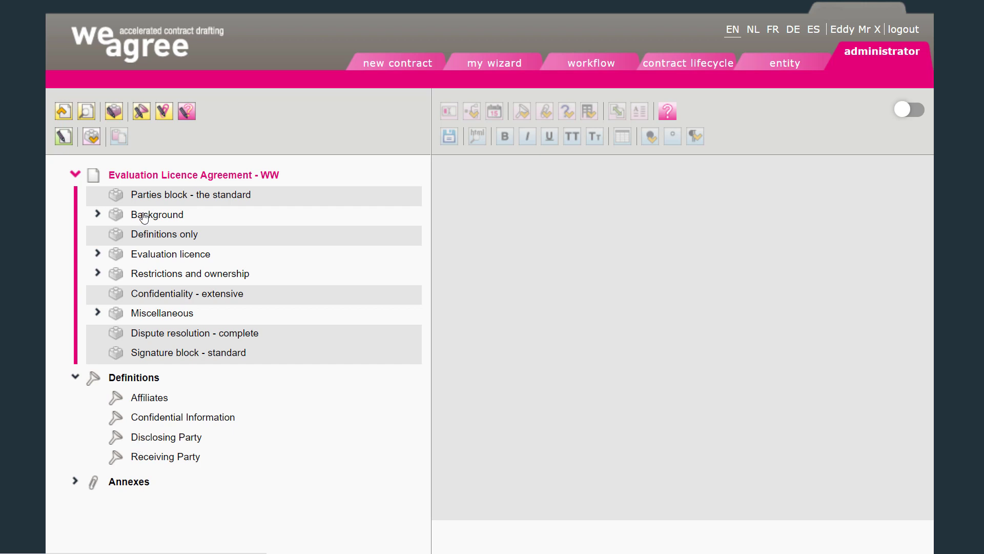
click(98, 214)
click(163, 236)
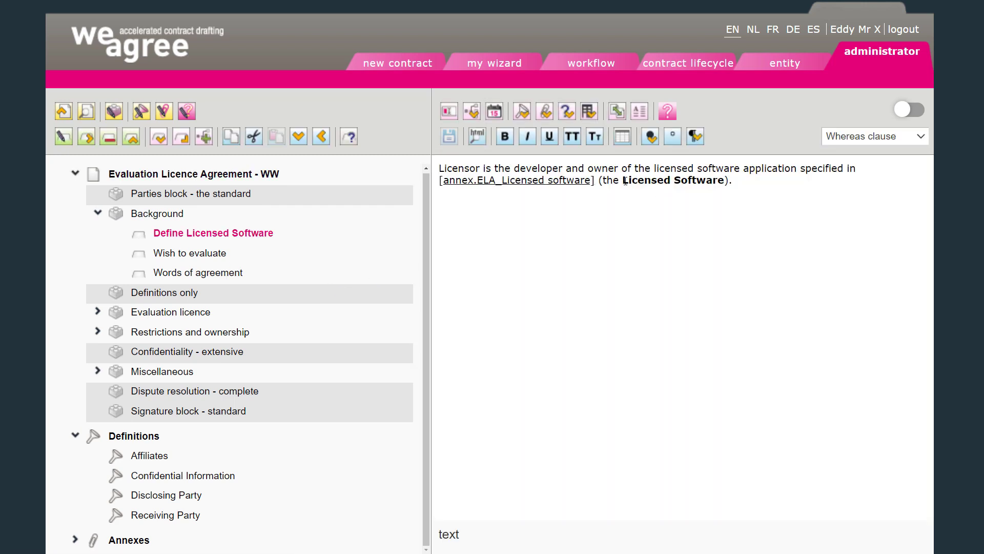
Examine the bold Licensed Software term in the clause and the matching Recital (A) in the Word draft.
drag(622, 180, 727, 192)
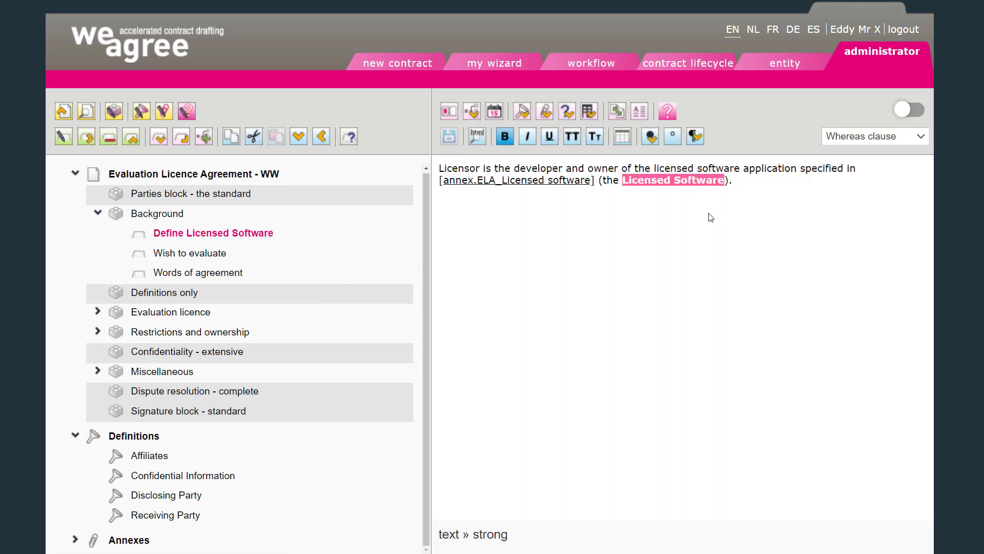
click(680, 183)
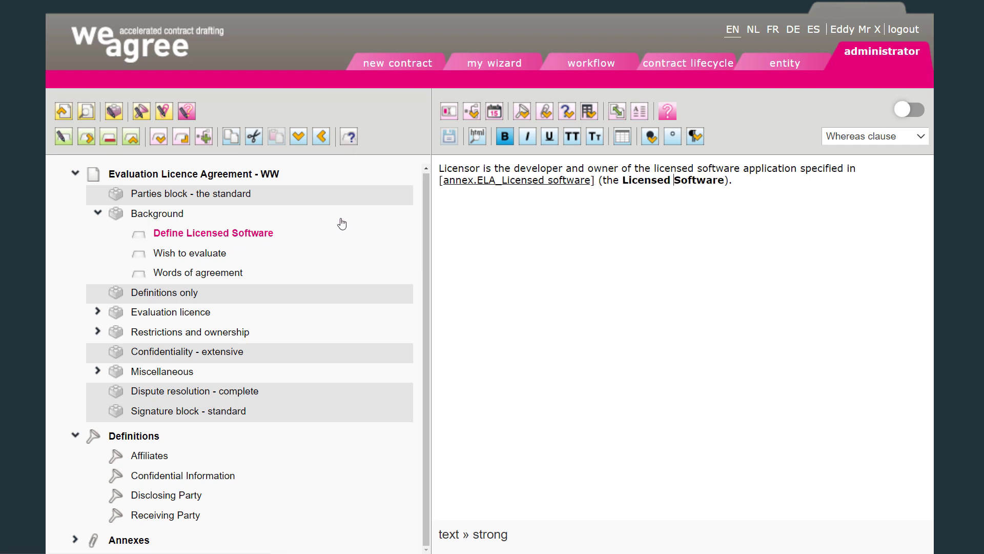
drag(623, 184, 725, 182)
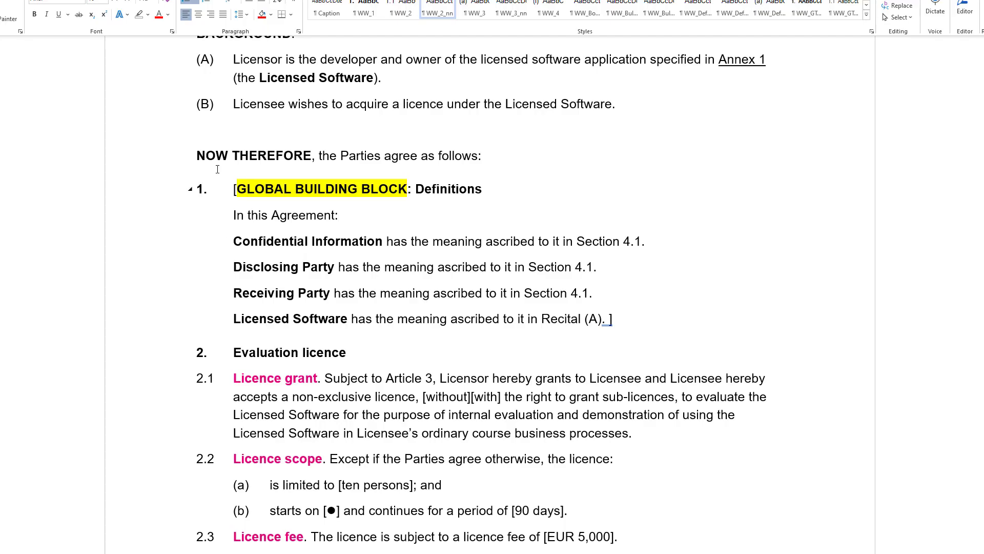
scroll(217, 170, up, 3)
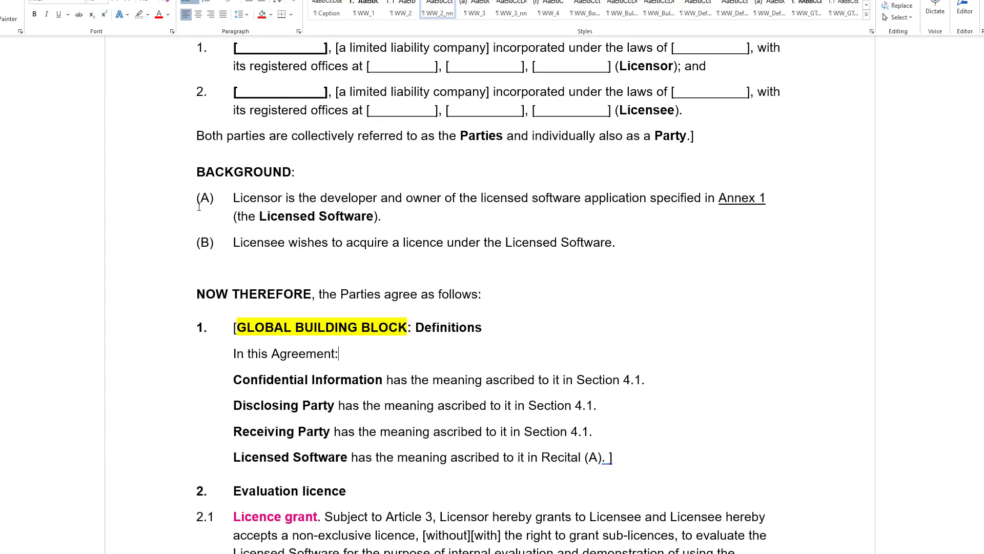
click(207, 202)
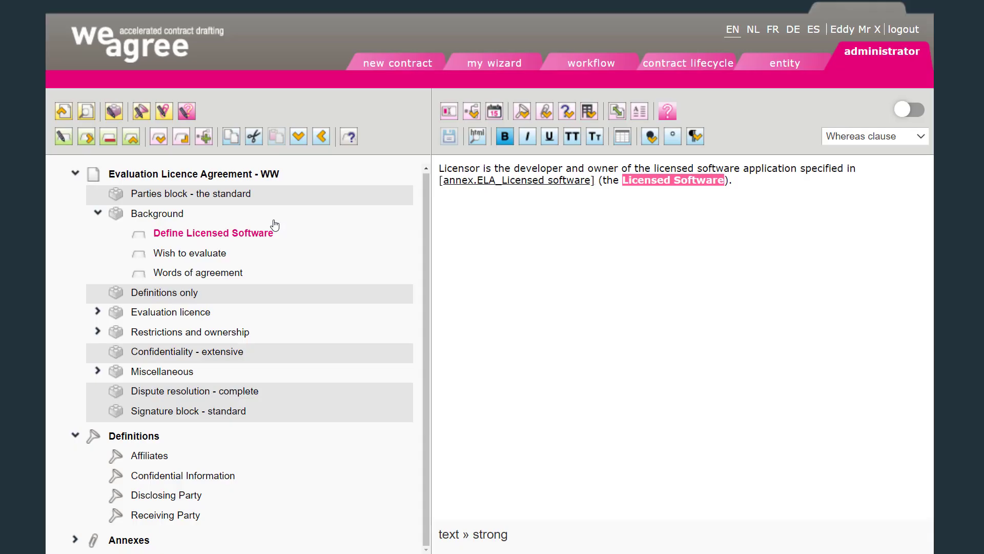
Insert a cross-reference to Define Licensed Software at the end of that clause, using the paragraph number as it appears in the document.
click(754, 181)
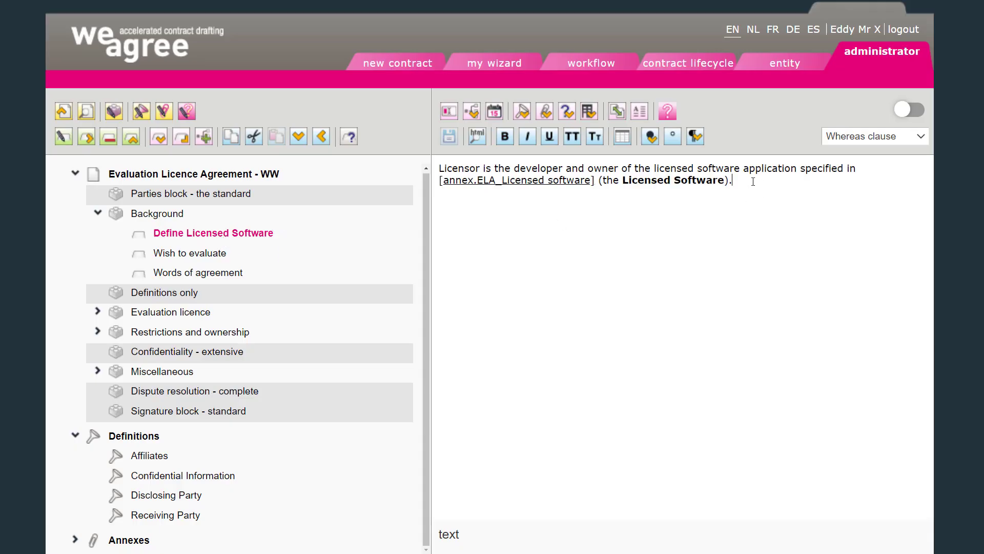
click(618, 112)
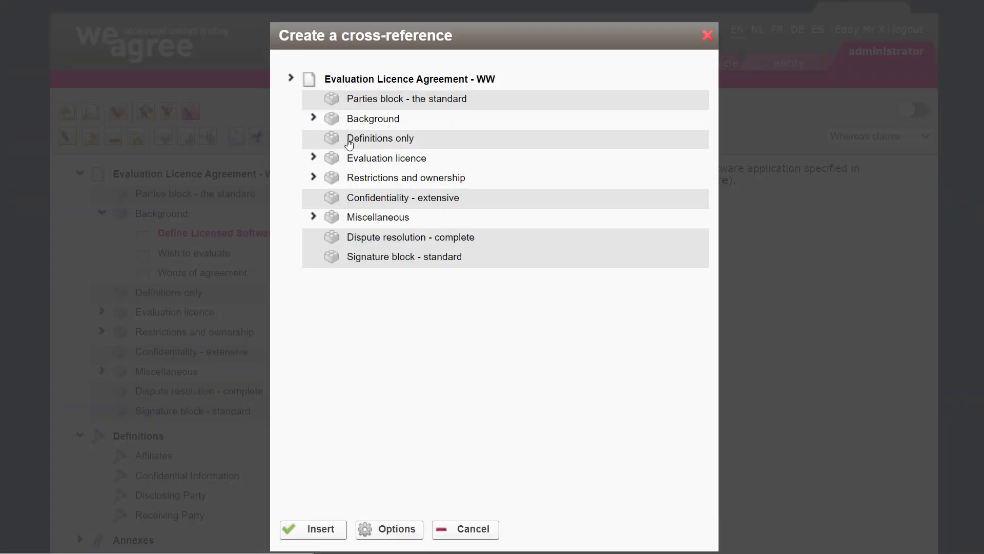
click(313, 117)
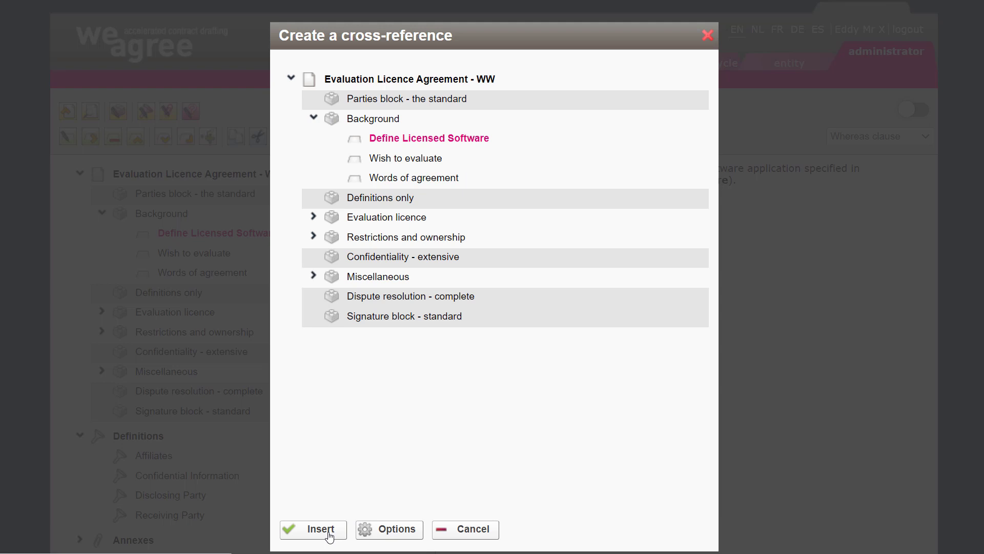
click(374, 535)
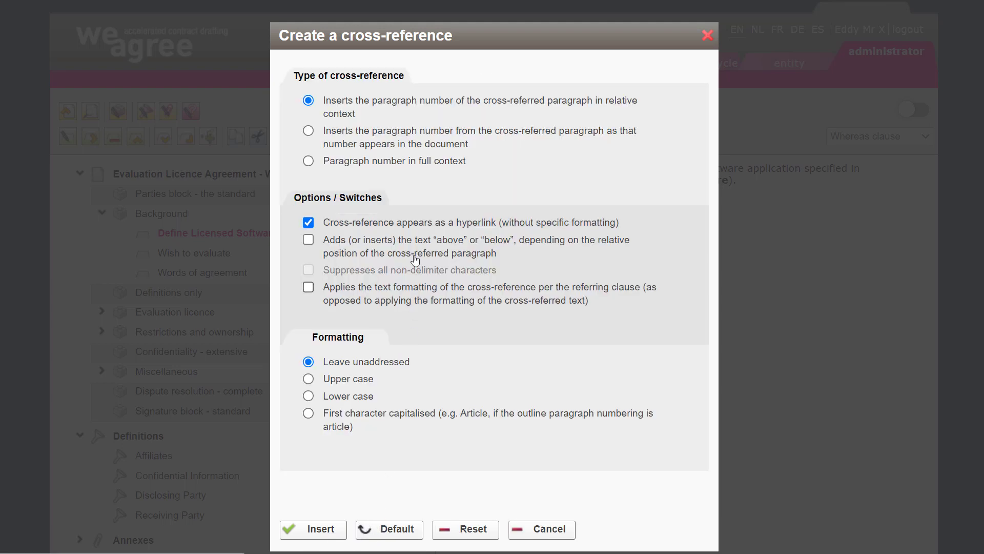
click(417, 144)
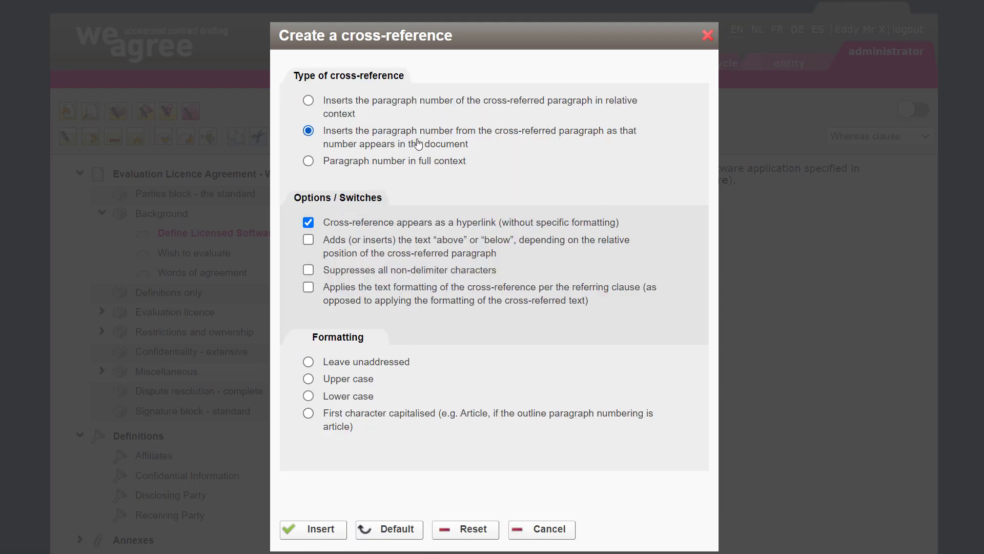
click(320, 529)
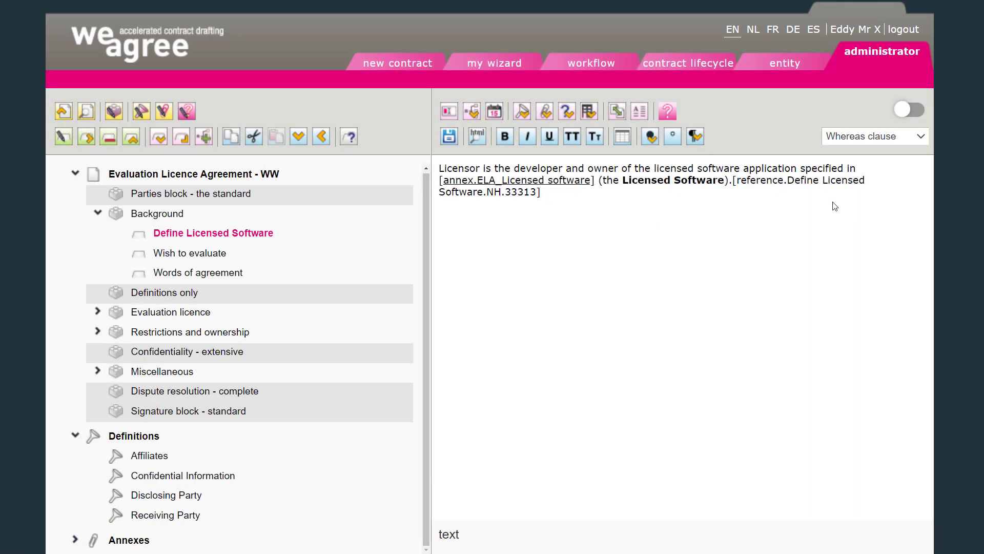
Copy the [reference.Define Licensed Software.NH.33313] cross-reference, delete it from the clause, and save the clause.
click(734, 180)
key(ctrl+c)
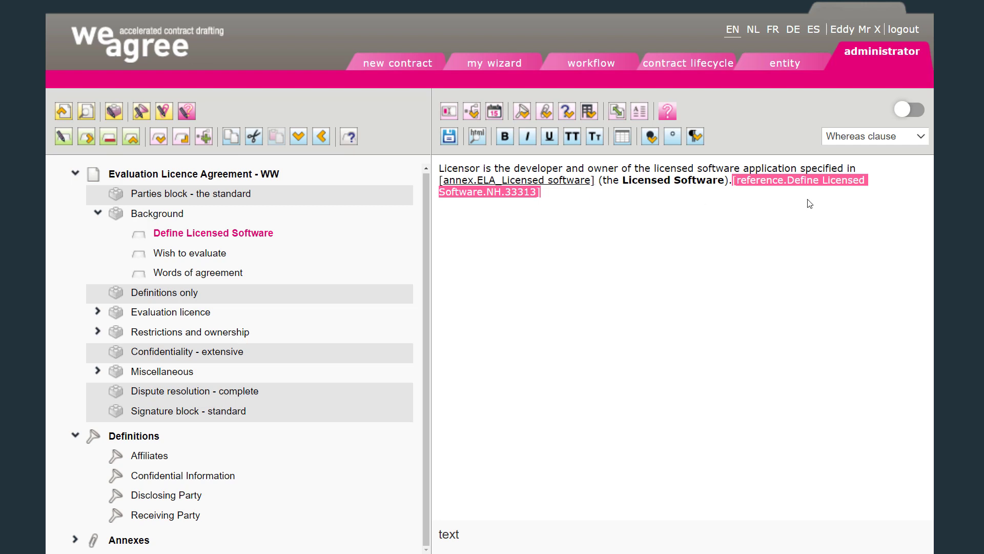
key(BackSpace)
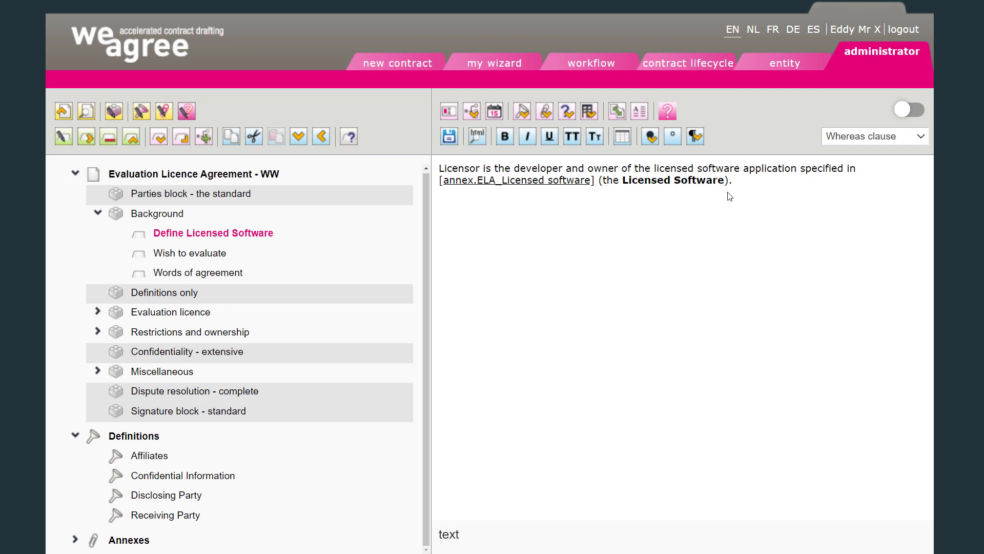
click(449, 137)
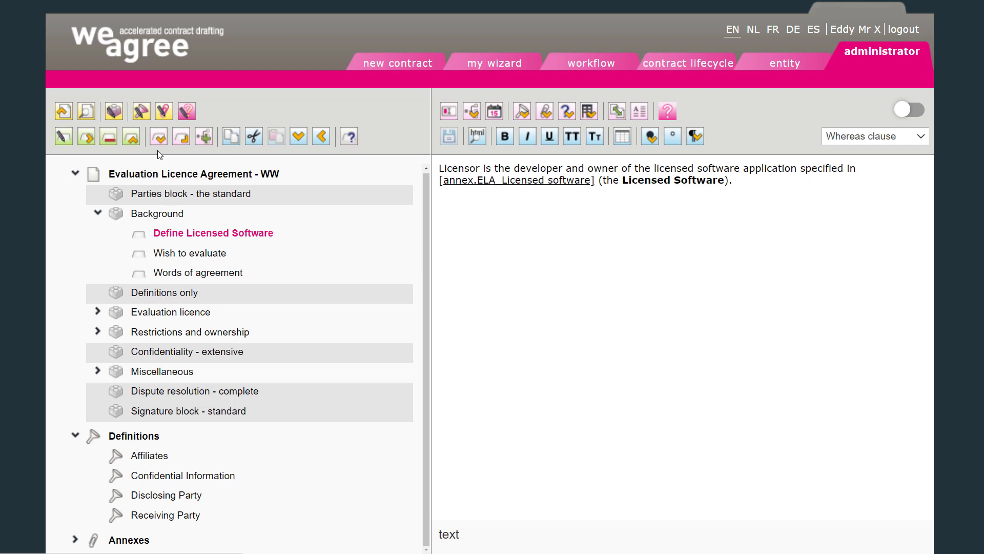
Open the organiser for defined terms and definitions and search it for "Licensed".
click(142, 113)
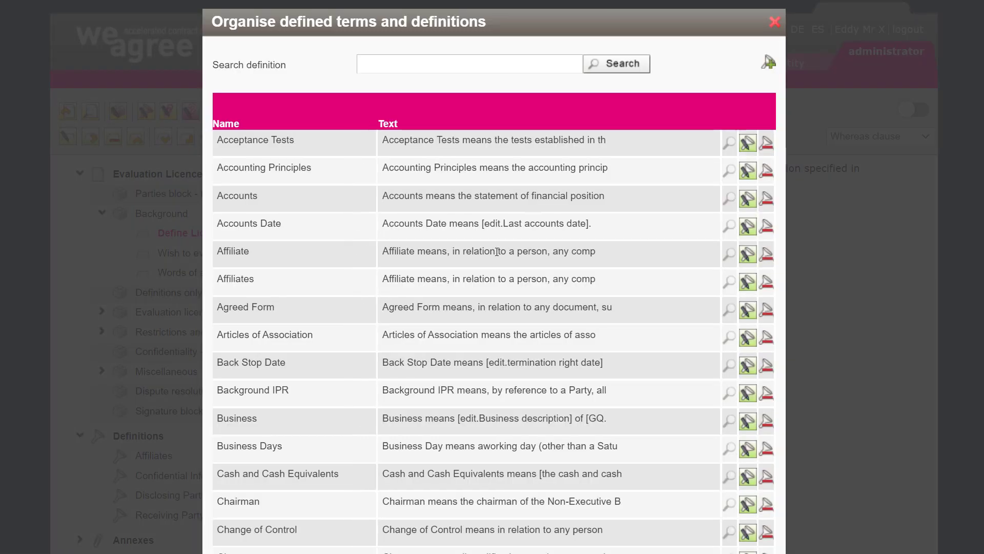
click(470, 64)
text(Licensed)
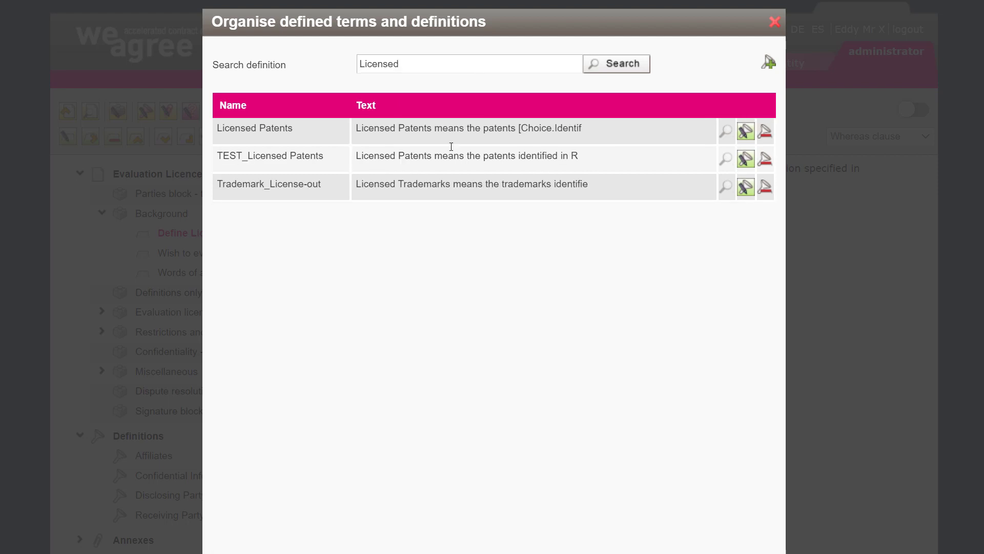
Add a new definition with the unique name ELA_Licensed Software and the defined term Licensed Software, and save it.
click(769, 64)
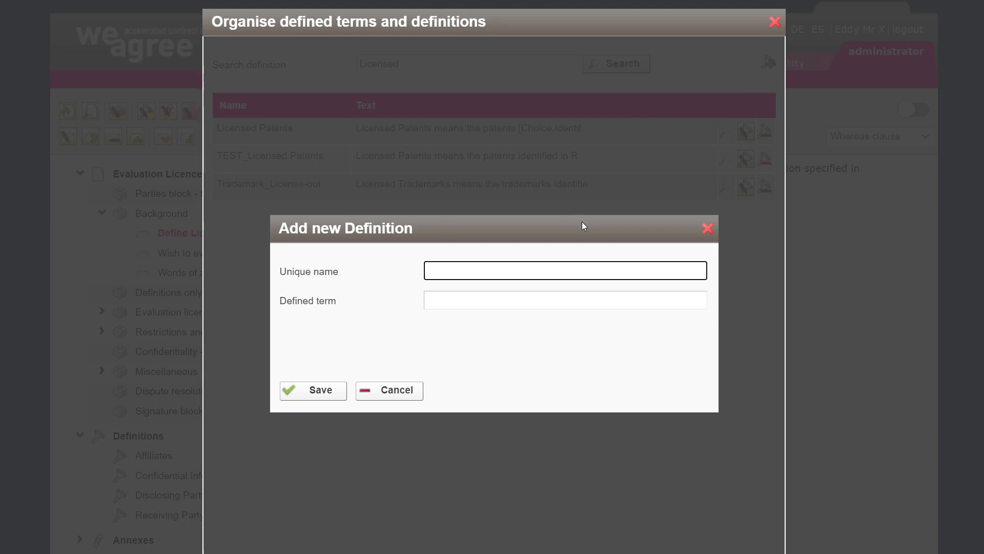
text(ELA_Licensed Softw)
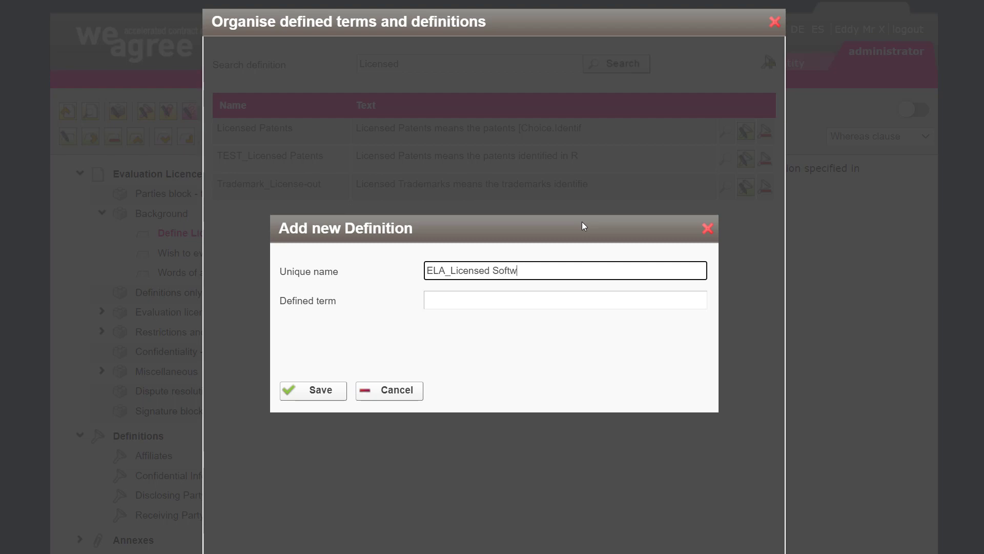
text(are)
click(433, 302)
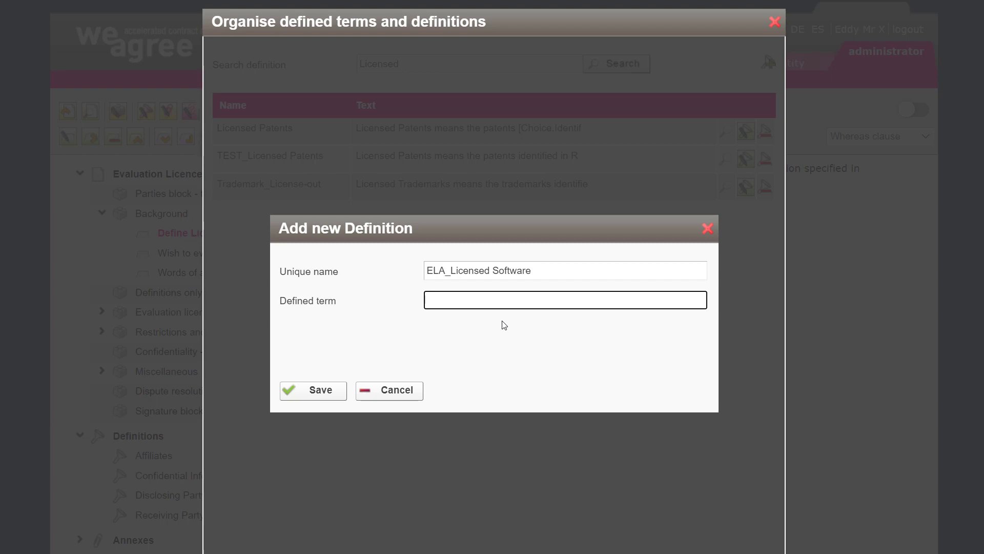
text(Licensed Software)
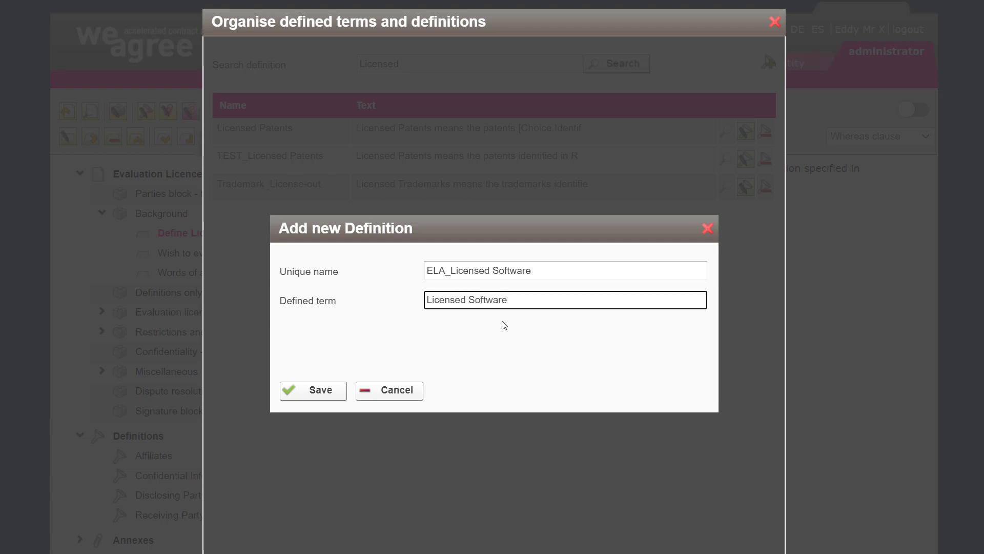
click(323, 398)
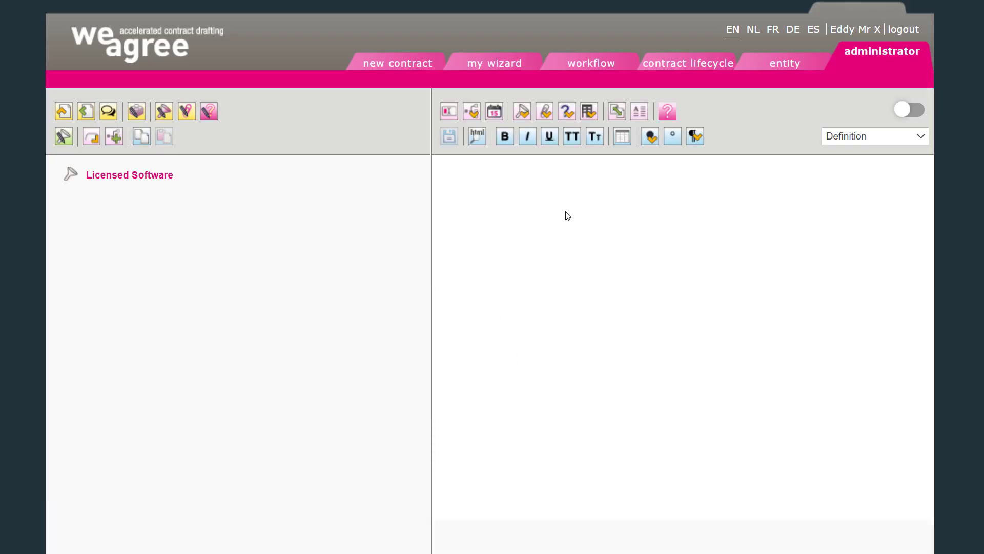
Write the definition text "Licensed Software has the meaning ascribed to in in Recital[º]", followed by the copied Define Licensed Software cross-reference and a full stop.
click(481, 189)
text(Licensed)
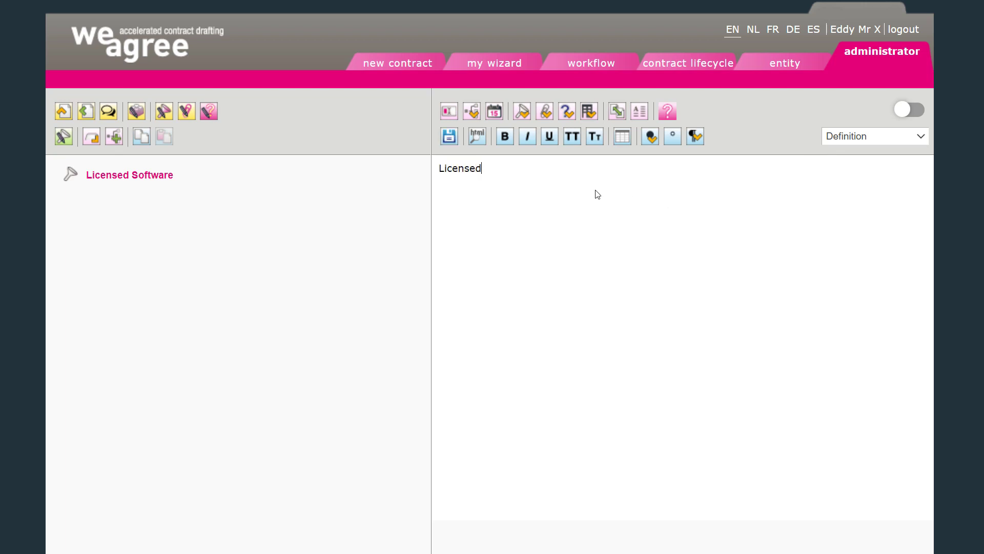
text( Software m)
key(BackSpace)
text(has the meaning ascribed to in)
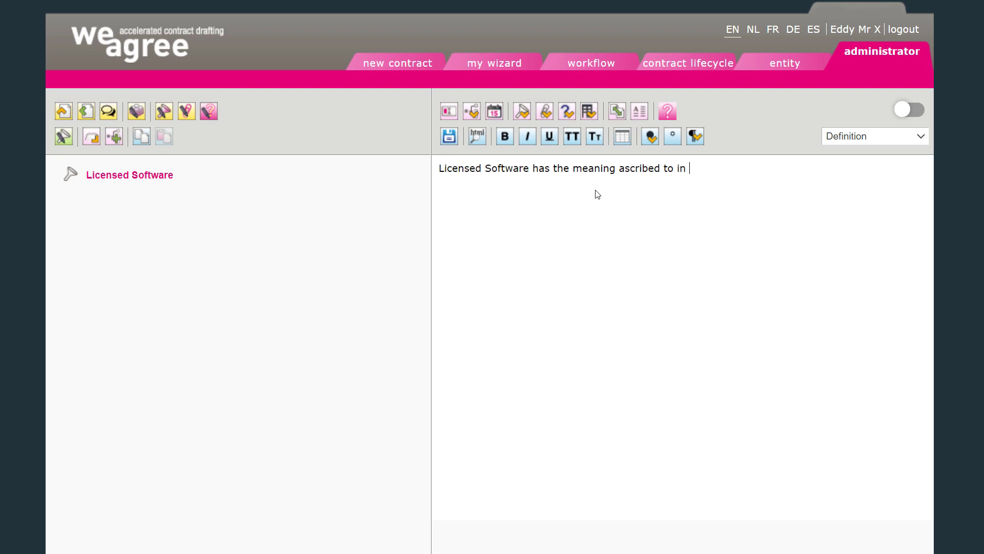
text( in Recital)
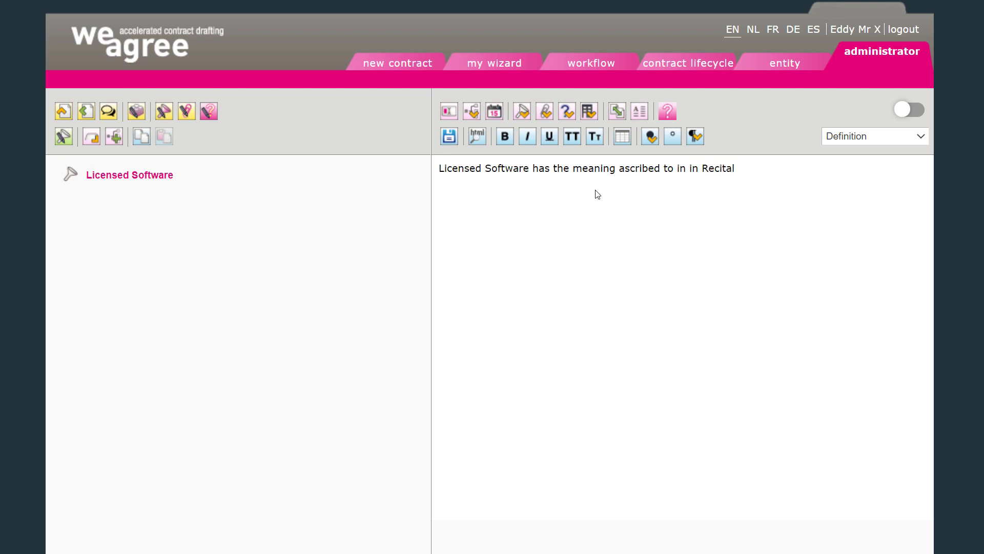
click(673, 135)
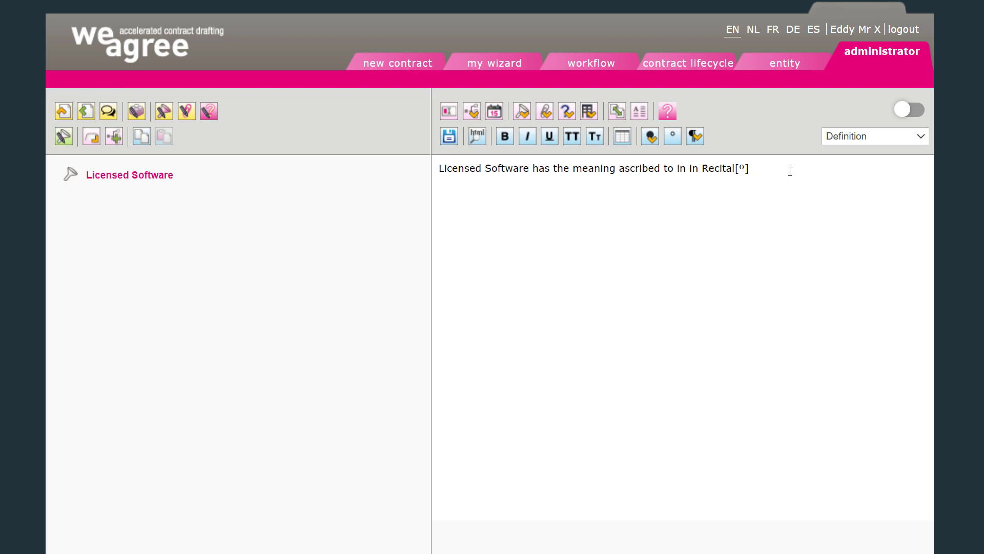
key(ctrl+v)
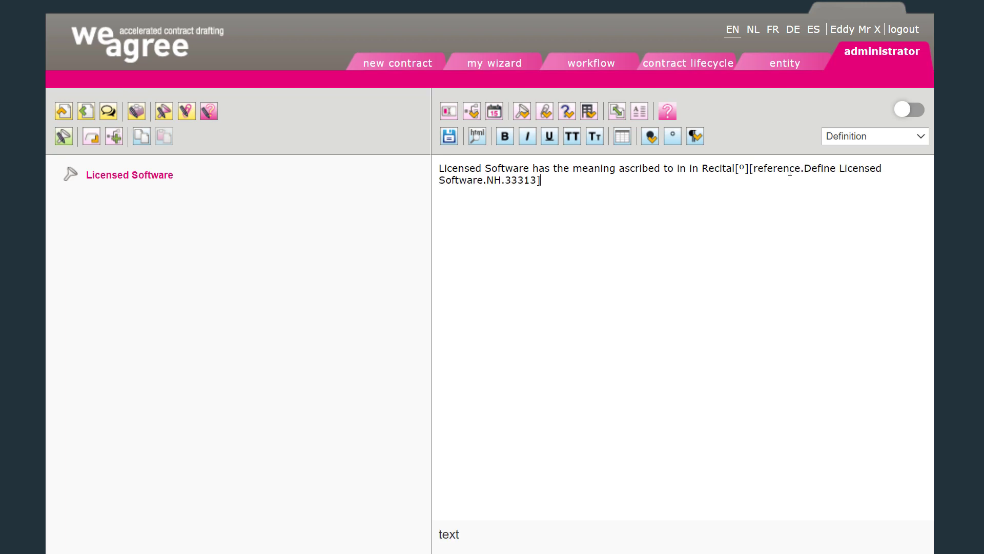
text(.)
Make the words Licensed Software at the start of the definition bold and save the definition.
click(440, 168)
key(ctrl+shift+Right)
key(ctrl+shift+Right)
key(shift+Left)
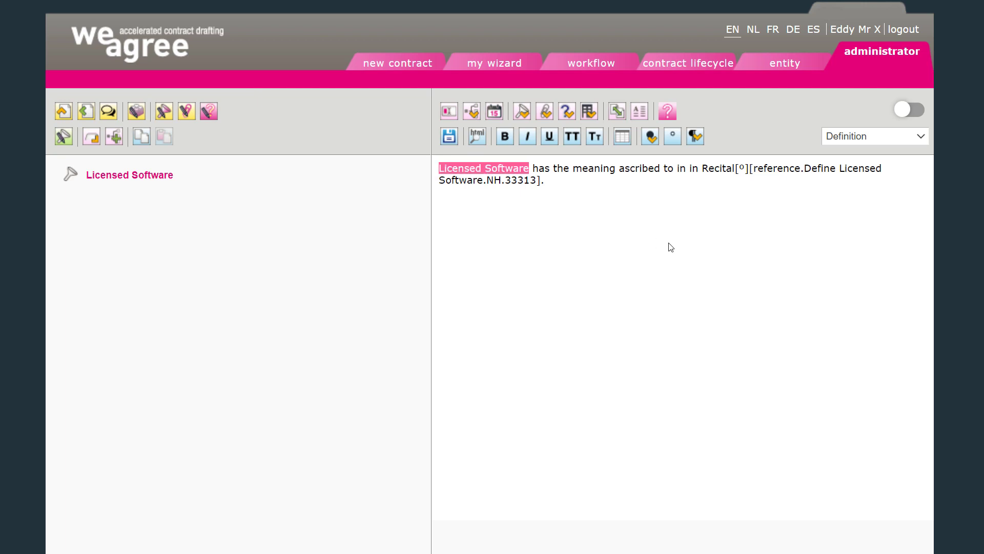
click(505, 137)
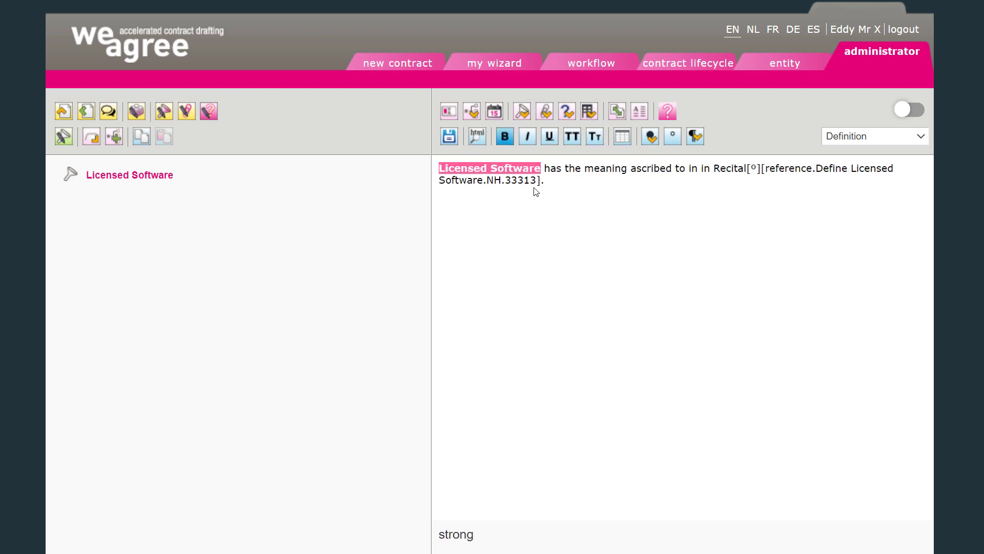
click(546, 178)
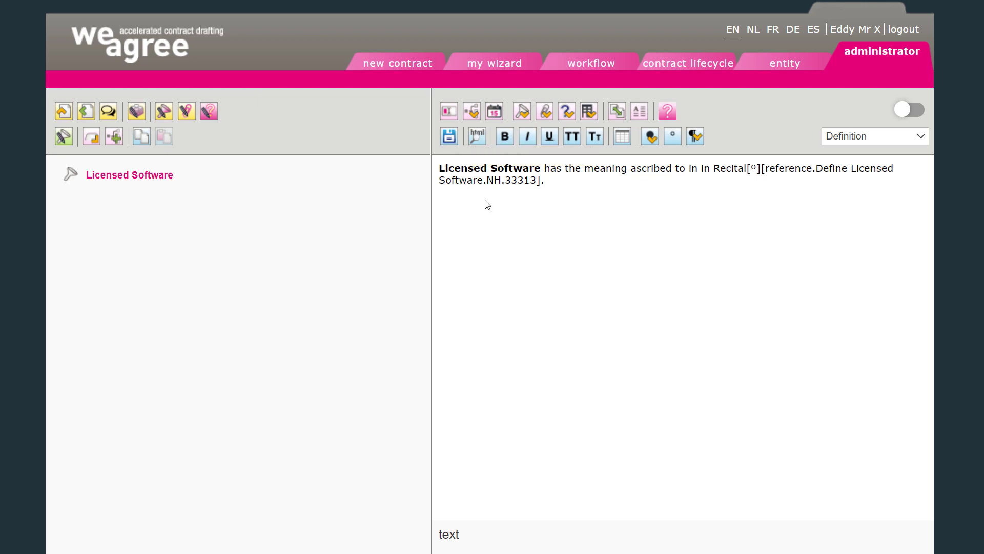
click(449, 138)
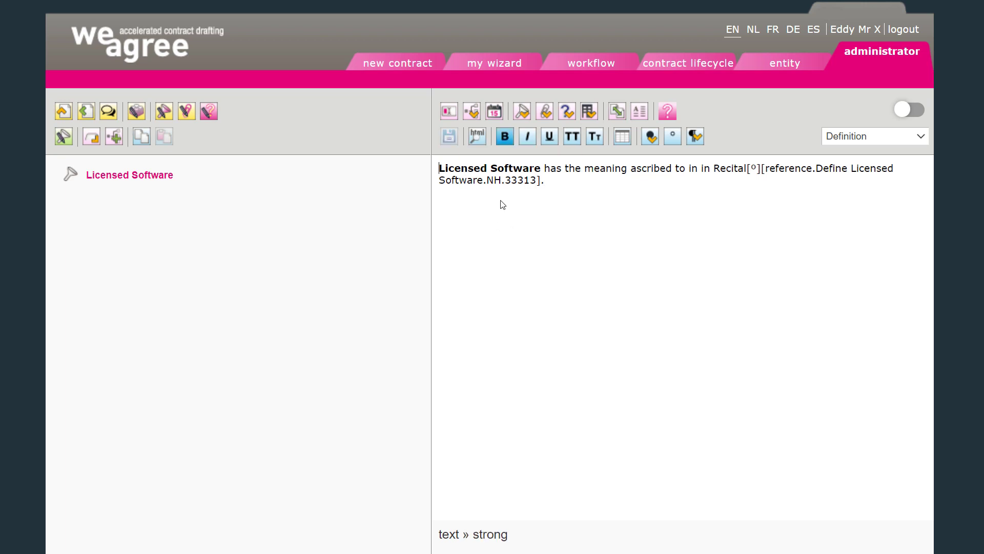
Back in the agreement's Define Licensed Software clause, replace the bold term with the defined term ELA_Licensed Software, make it bold and save.
click(95, 114)
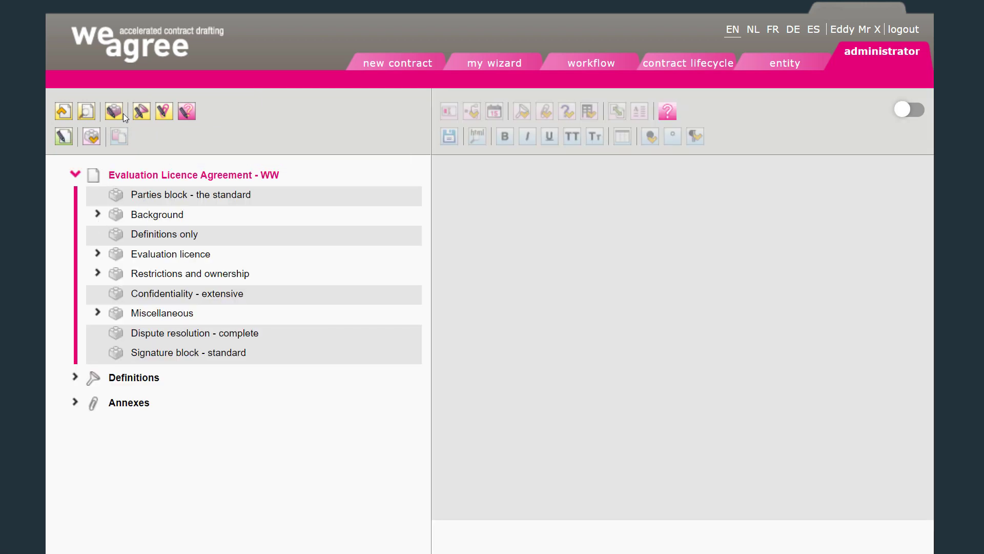
click(96, 215)
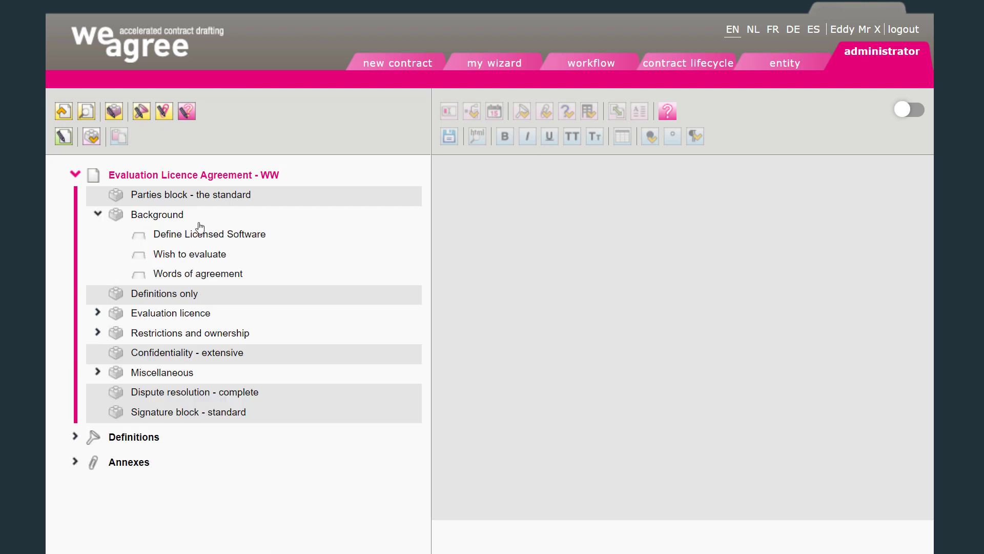
click(197, 234)
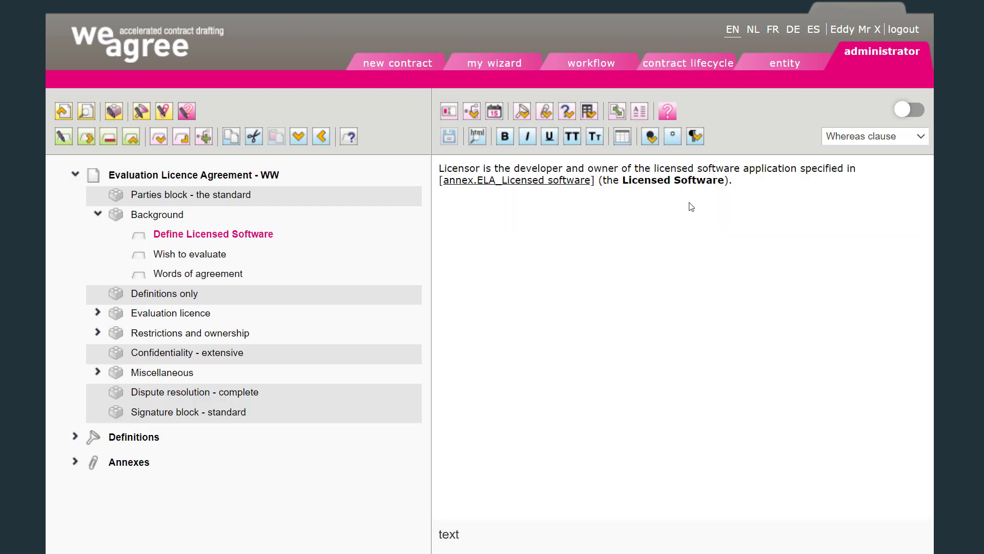
drag(623, 180, 725, 185)
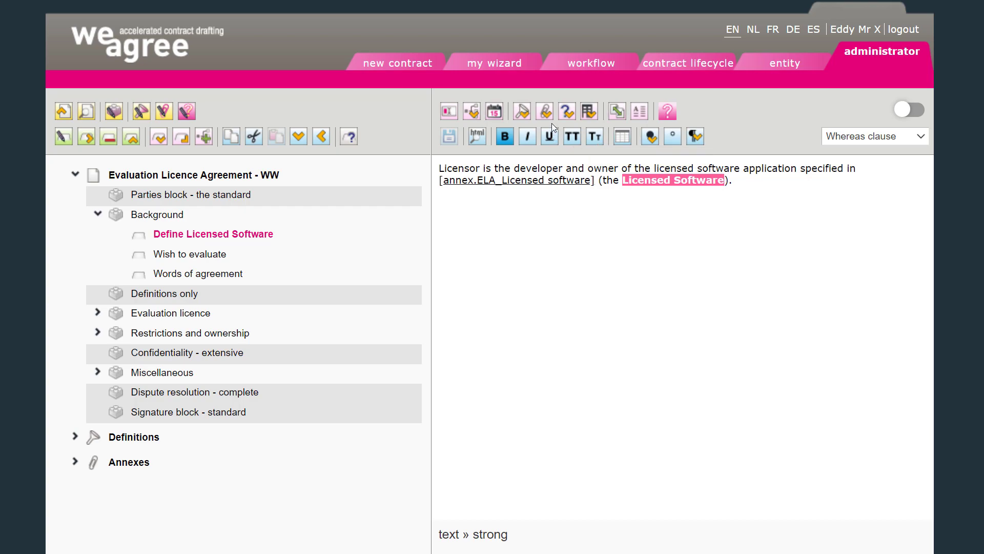
click(523, 114)
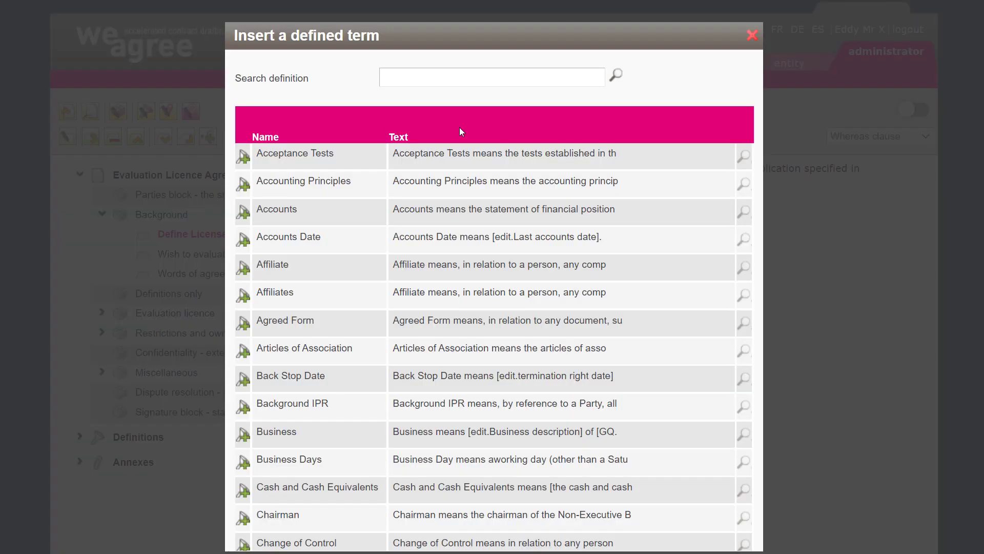
click(445, 78)
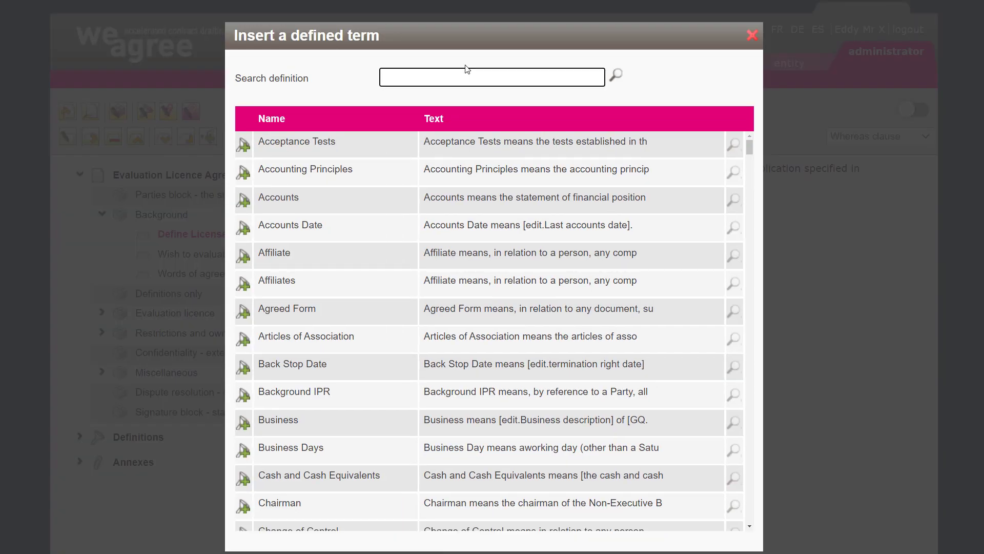
text(ELA_)
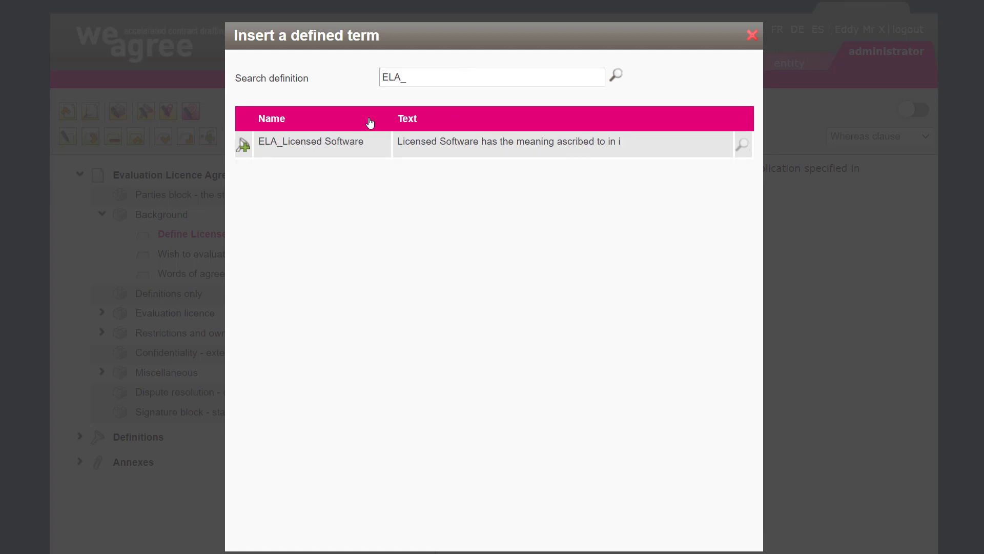
click(244, 147)
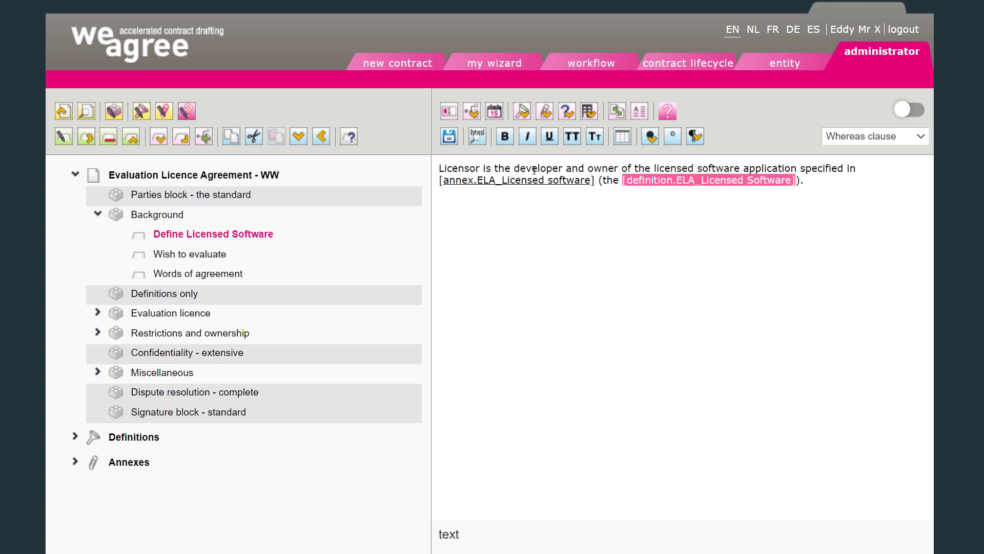
click(505, 137)
click(449, 138)
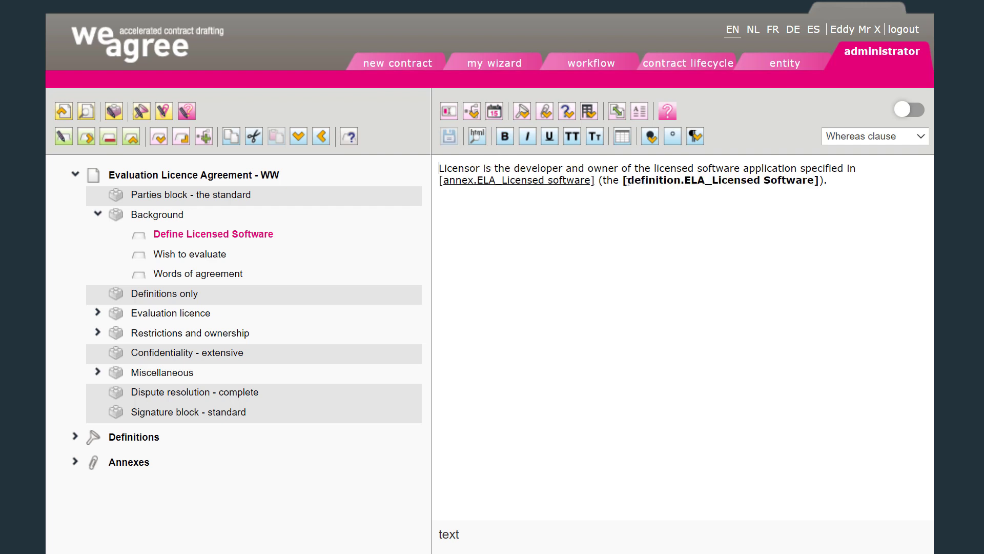
Examine the parts of the [definition.ELA_Licensed Software] code in the clause: the bracket, the word definition and the unique name.
key(Left)
key(shift+Right)
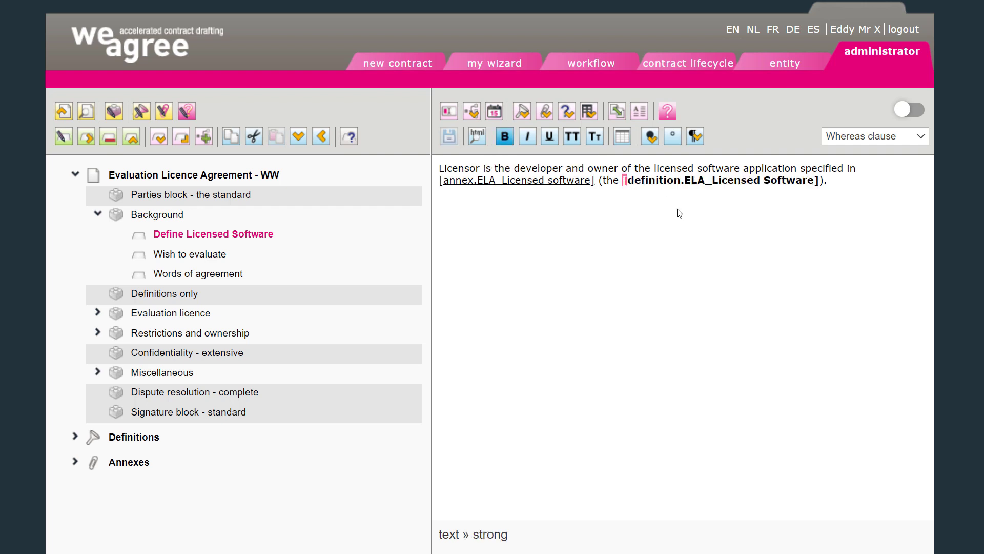
key(Right)
key(ctrl+shift+Right)
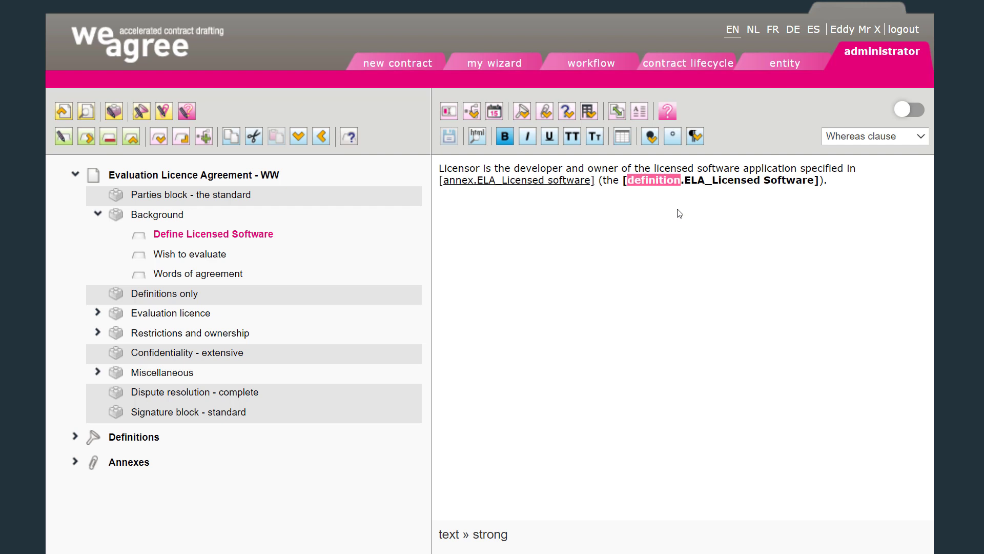
key(Right)
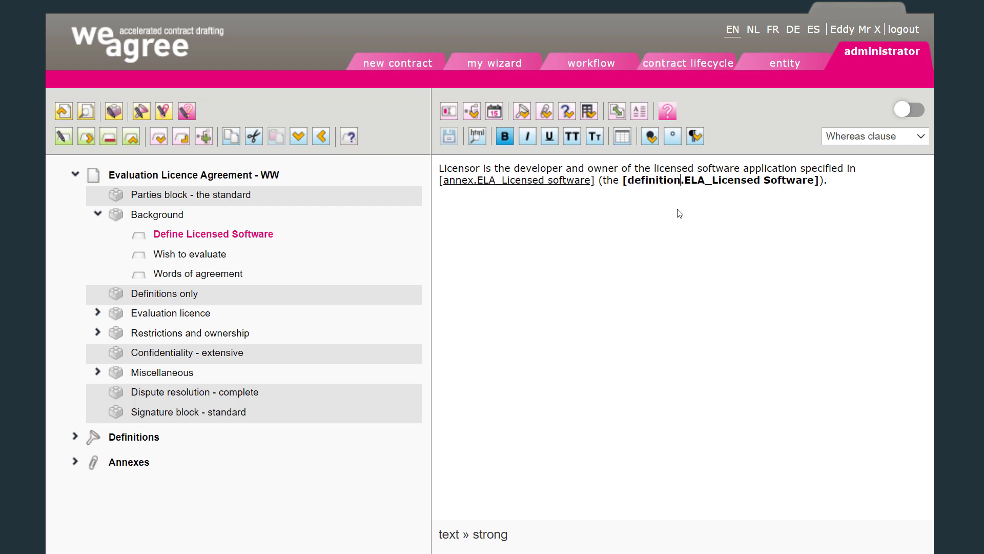
key(ctrl+shift+Right)
key(ctrl+shift+Right)
key(ctrl+shift+Right)
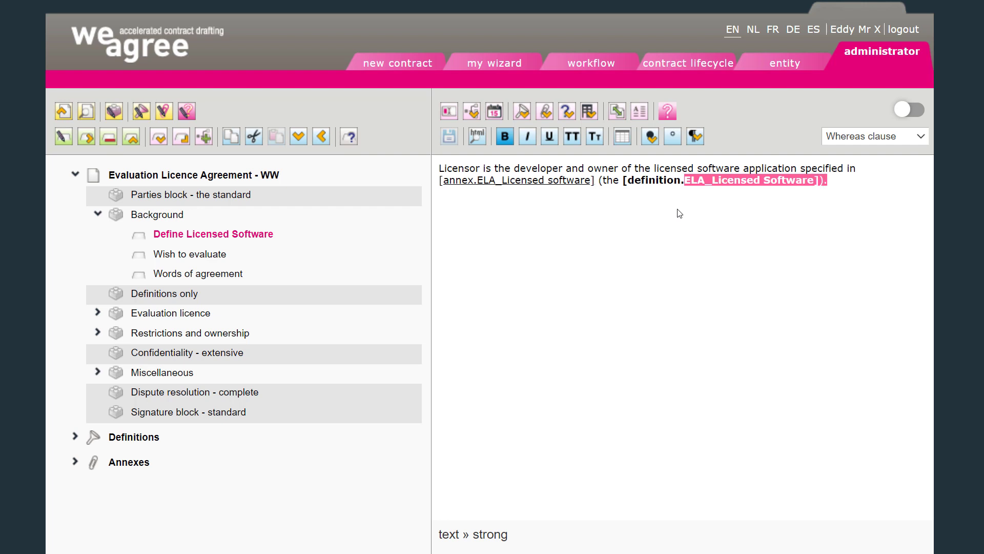
key(shift+Left)
key(shift+Left)
key(ctrl+u)
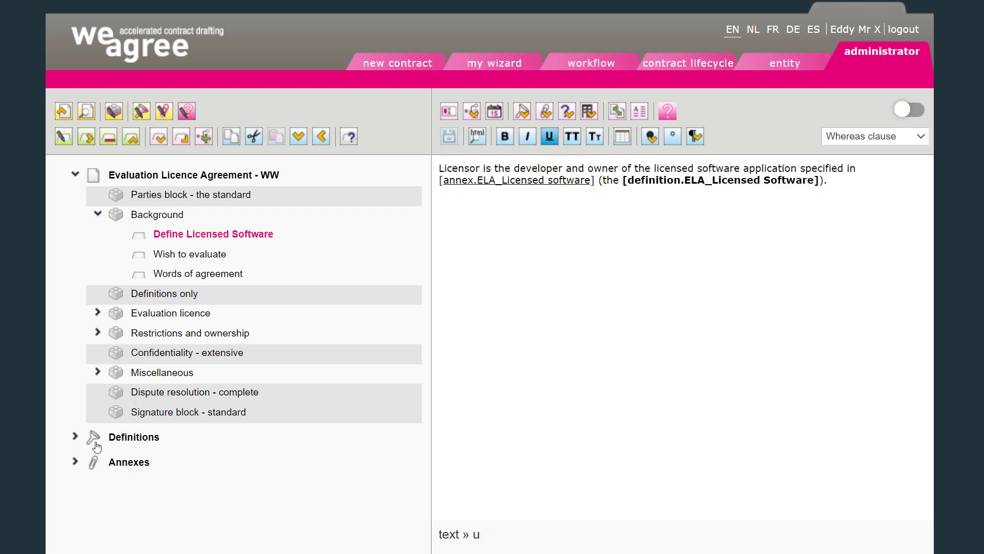
Check the agreement's Definitions list for Licensed Software and view the text of the Wish to evaluate recital.
click(75, 437)
scroll(143, 508, down, 1)
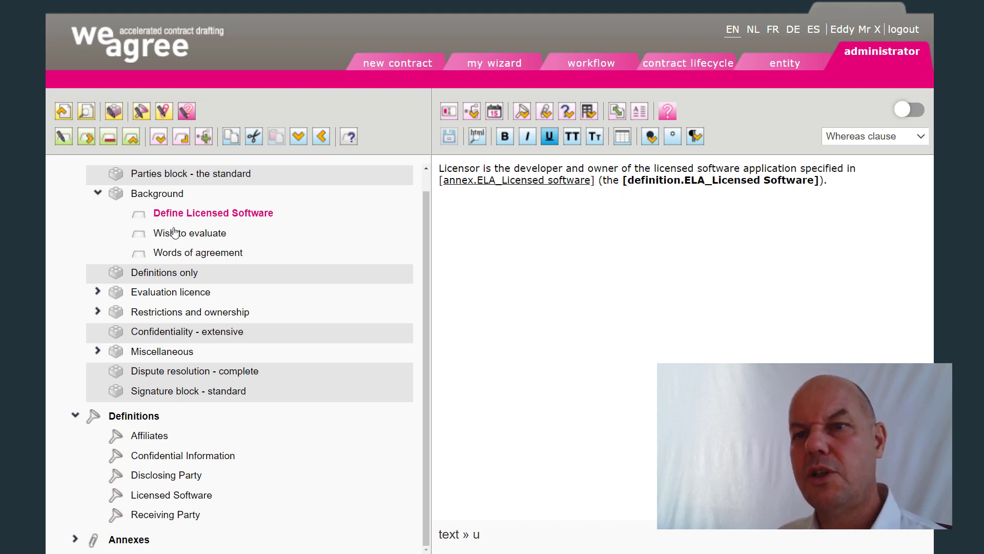
click(160, 236)
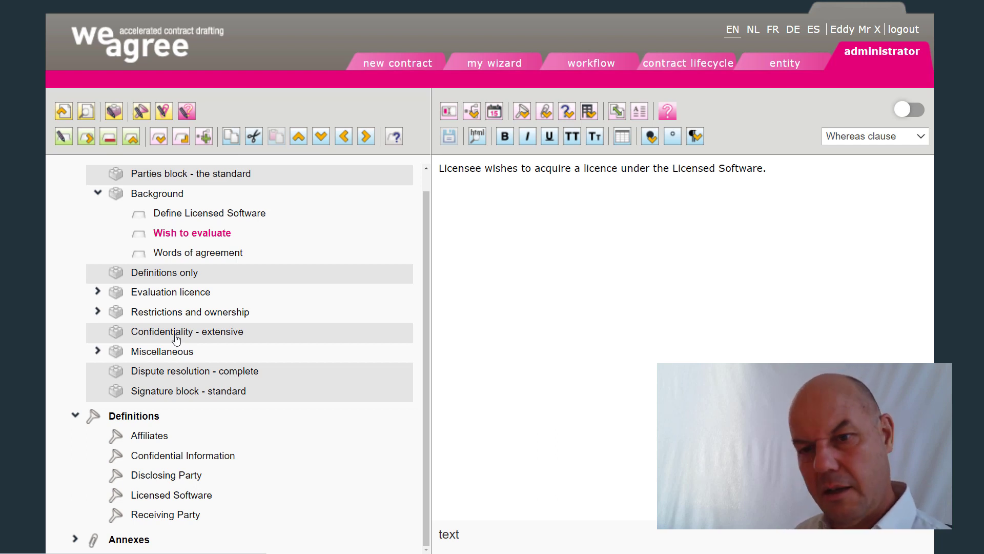
Collapse the Definitions and Background branches and examine the Evaluation licence clauses, including those under Licence scope.
click(97, 291)
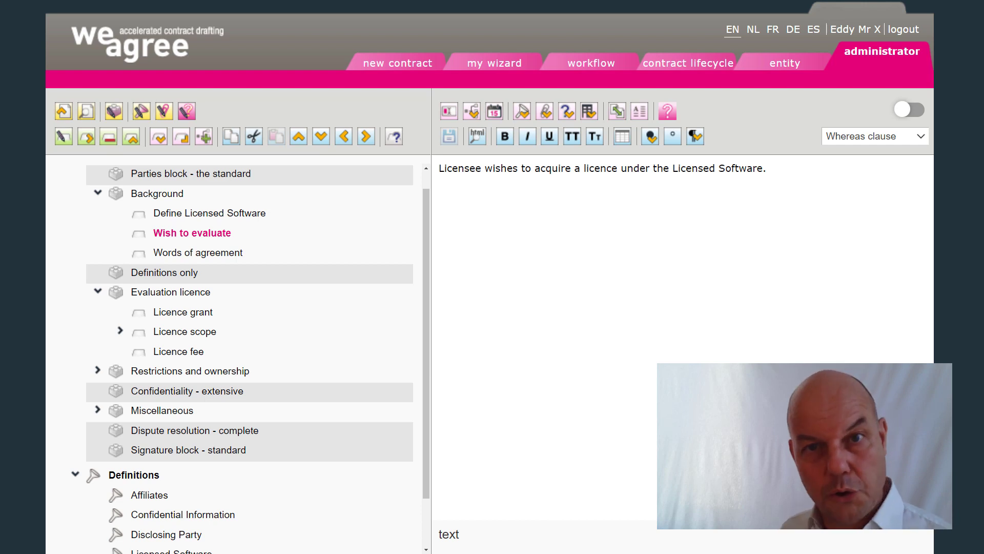
click(76, 476)
click(98, 314)
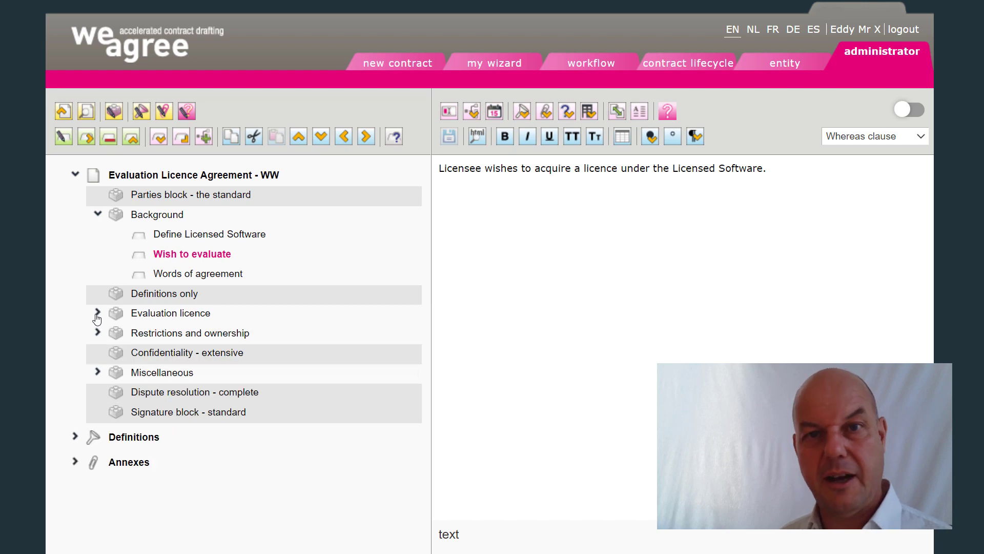
click(96, 215)
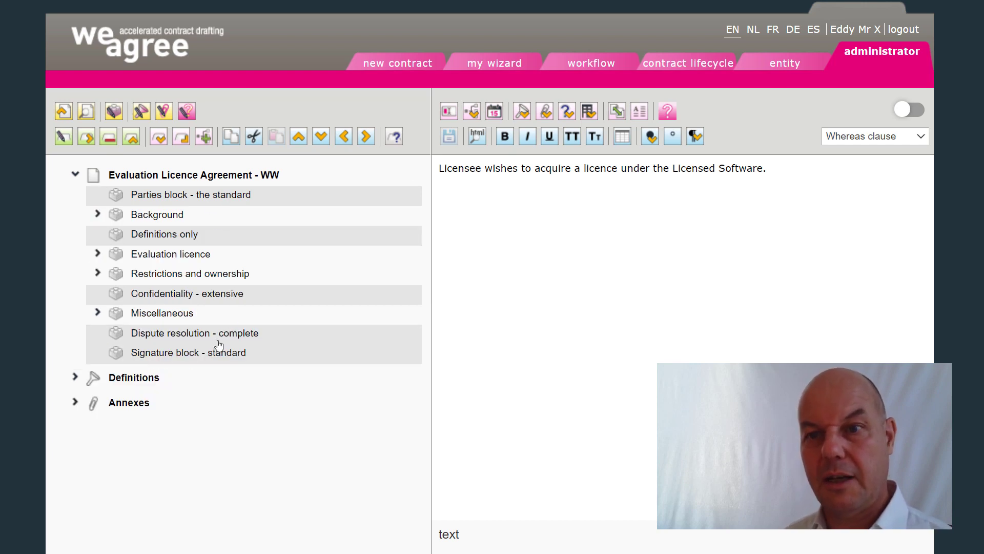
click(97, 253)
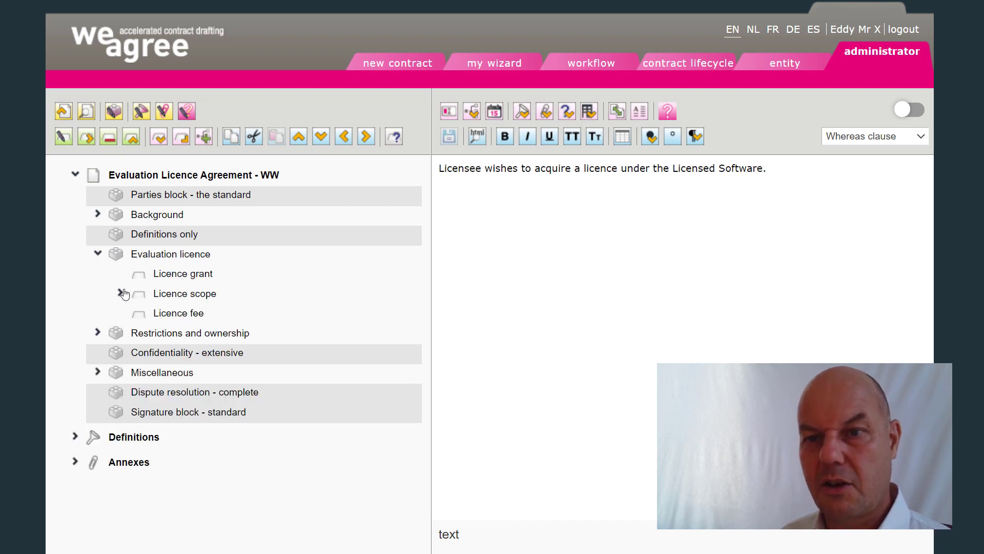
click(121, 293)
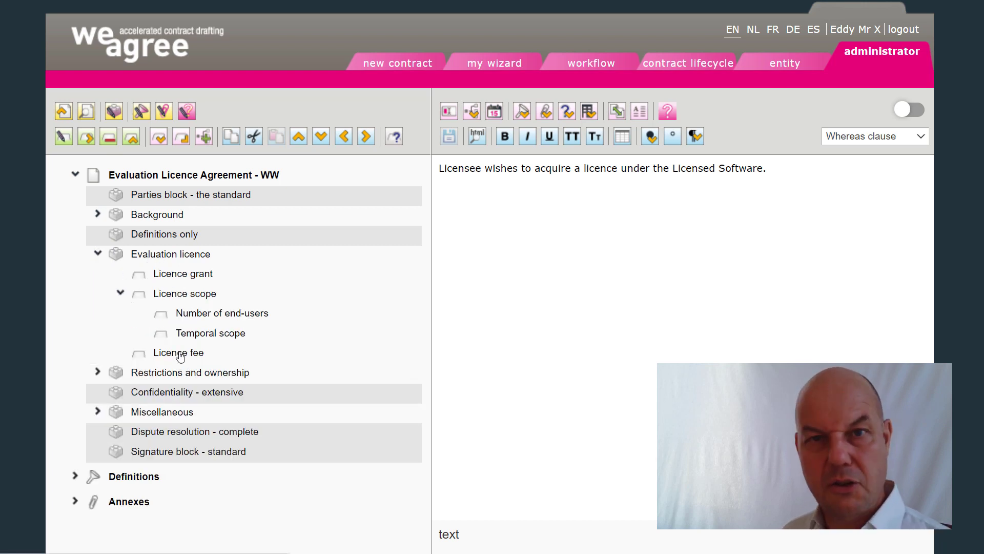